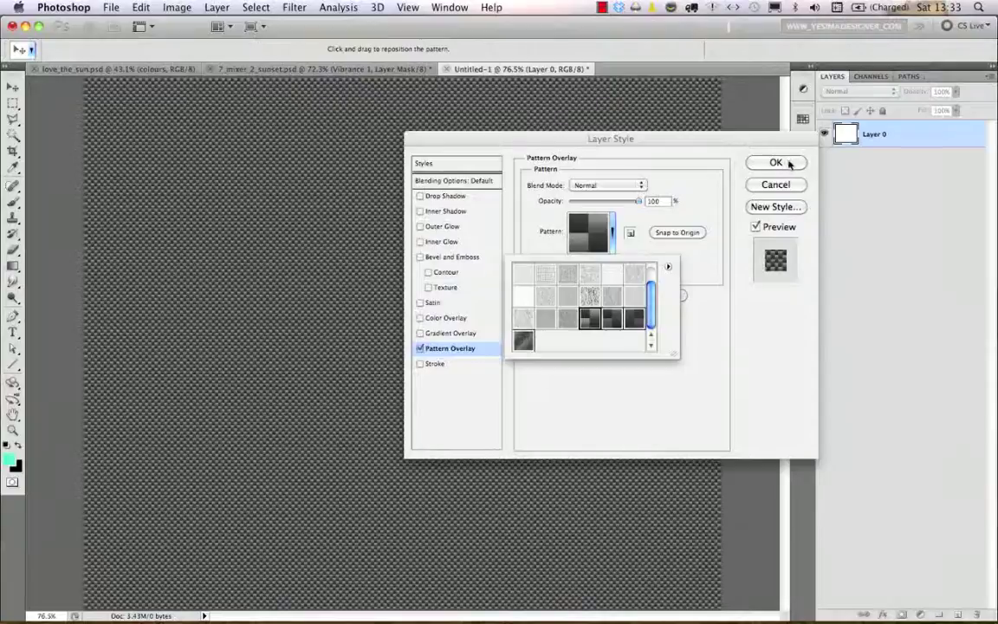
# Enlarge the carbon-fibre pattern overlay's scale to a little over 200% and apply the layer style.
pyautogui.click(542, 215)
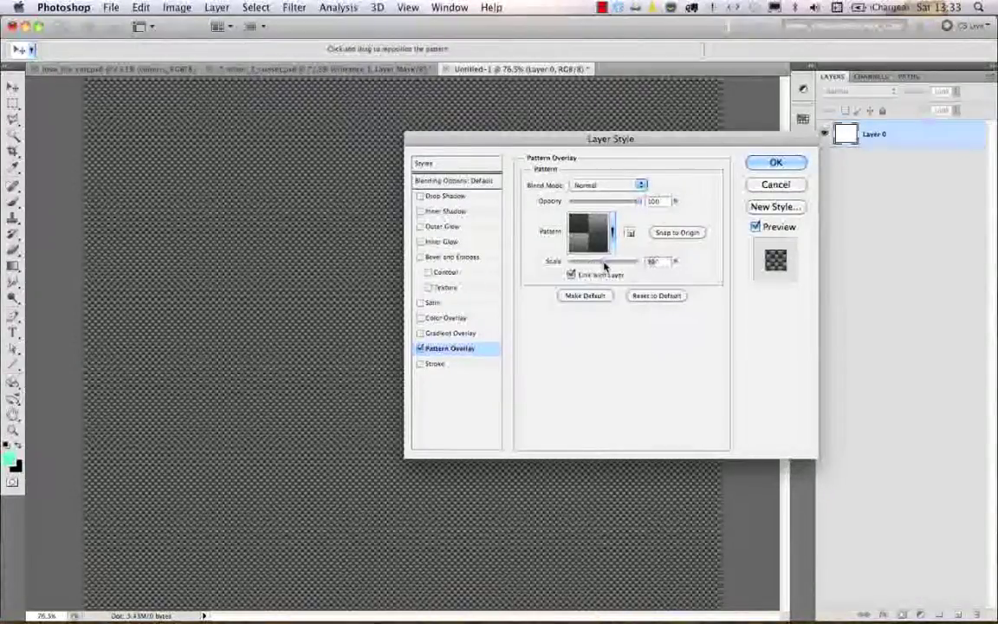
pyautogui.moveTo(605, 265); pyautogui.dragTo(609, 262)
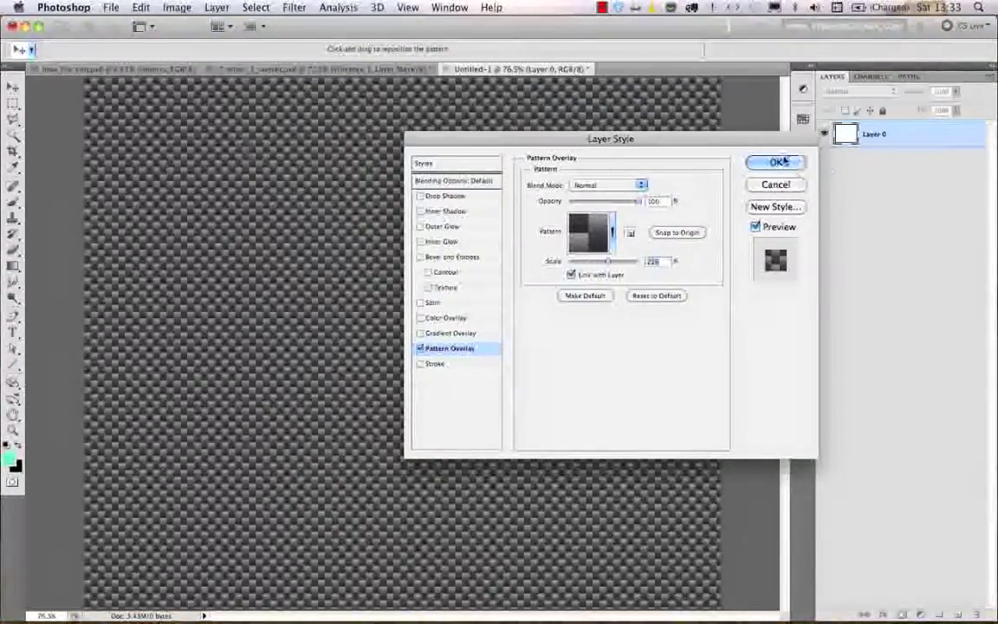
pyautogui.click(778, 162)
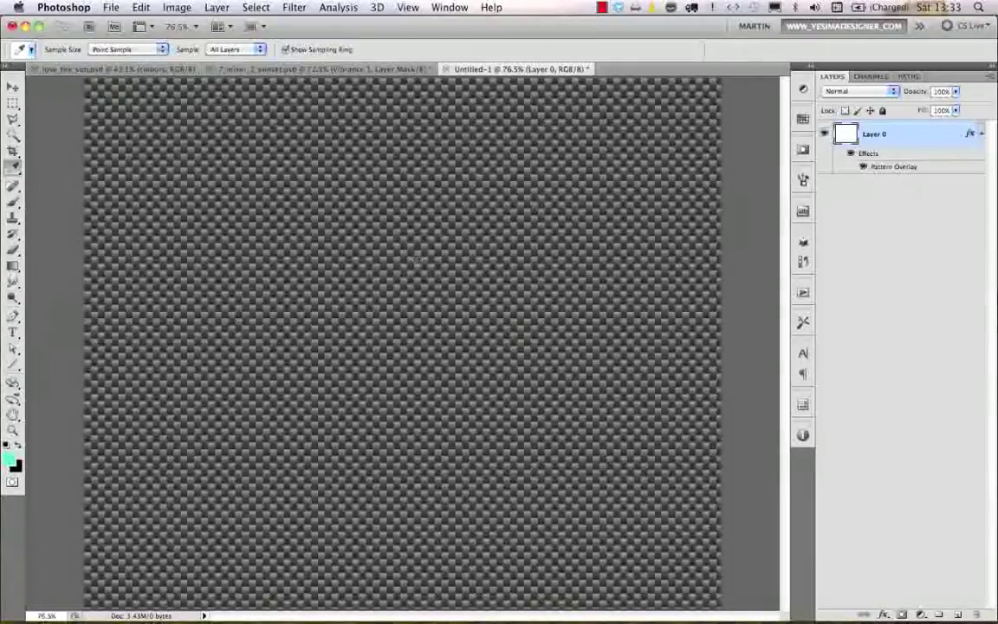
# Switch to Adobe Bridge and load the VectorPack2.abr brush set into Photoshop.
pyautogui.press('super+Tab')
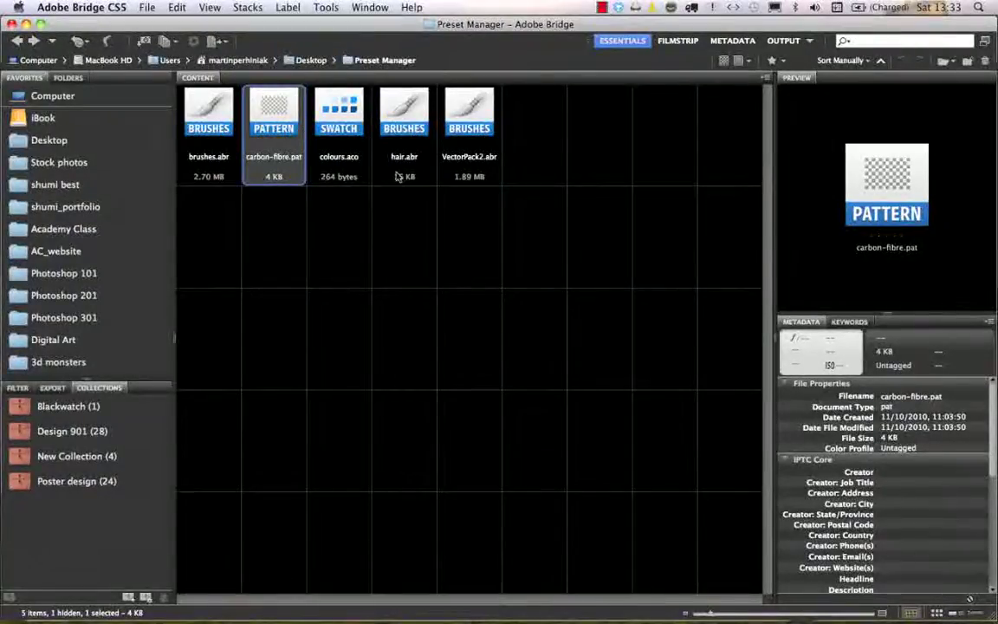
pyautogui.click(475, 111)
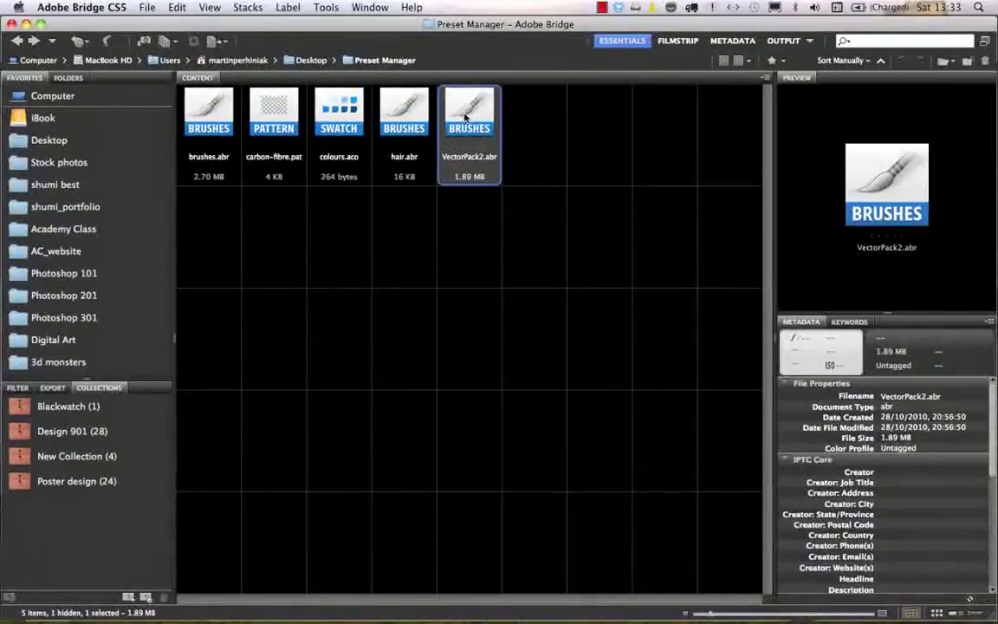
pyautogui.doubleClick(468, 116)
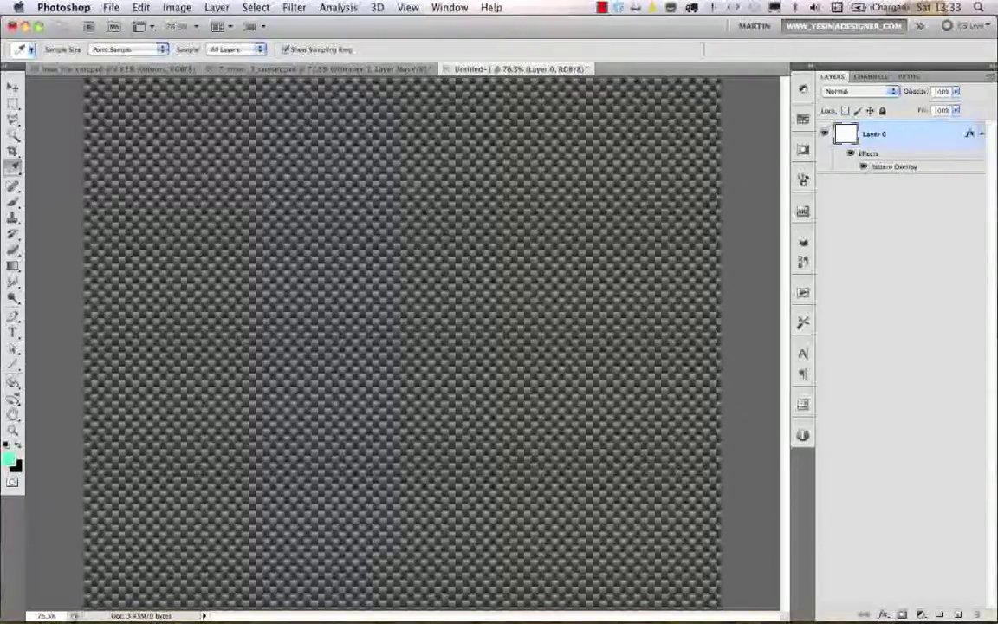
# Activate the Brush tool and choose the 2148 px vector brush tip from the newly loaded set.
pyautogui.click(13, 201)
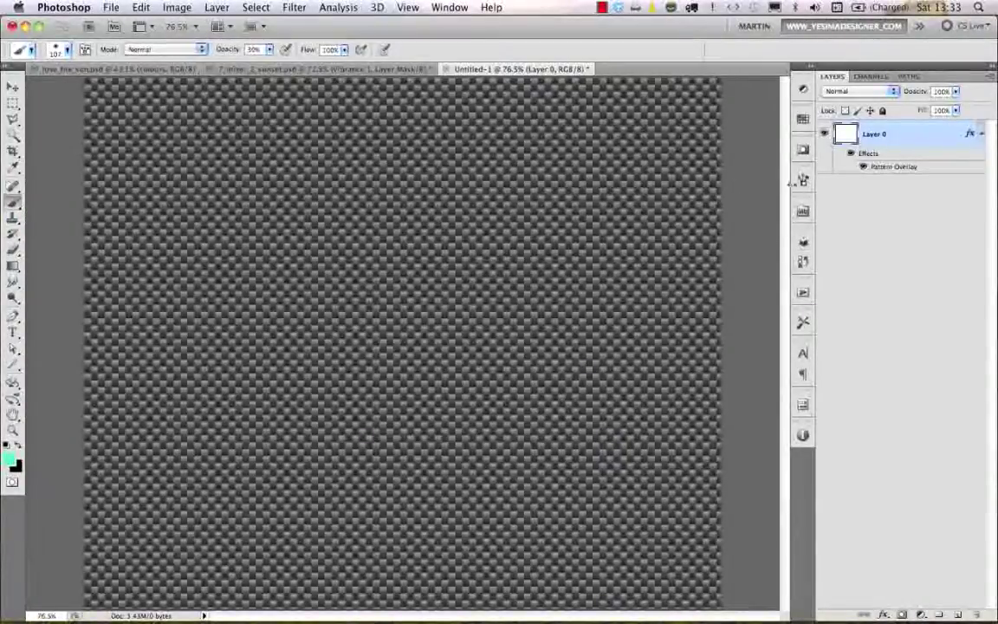
pyautogui.click(803, 179)
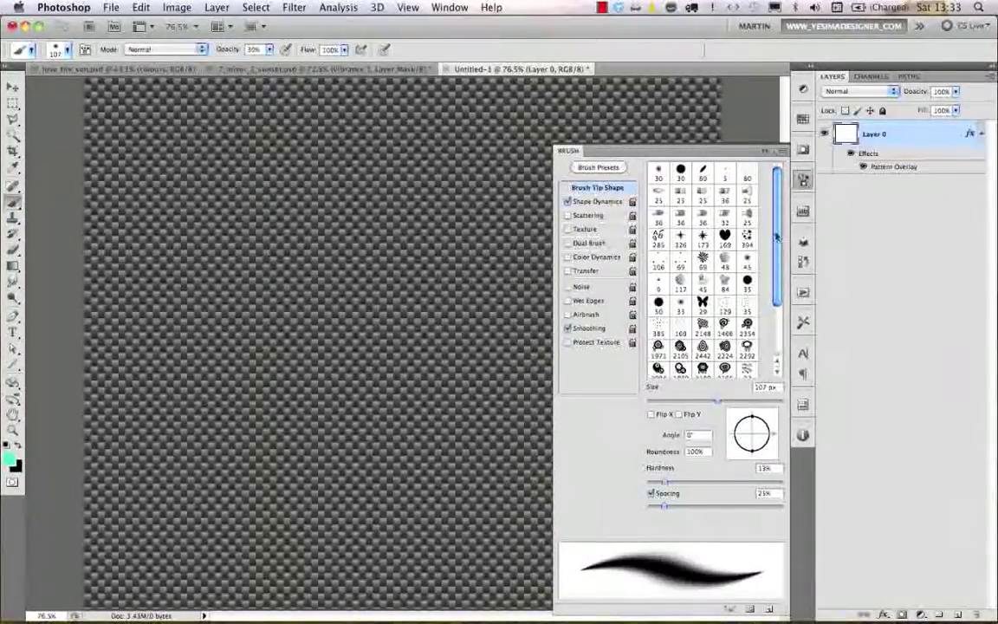
pyautogui.moveTo(777, 235); pyautogui.dragTo(768, 305)
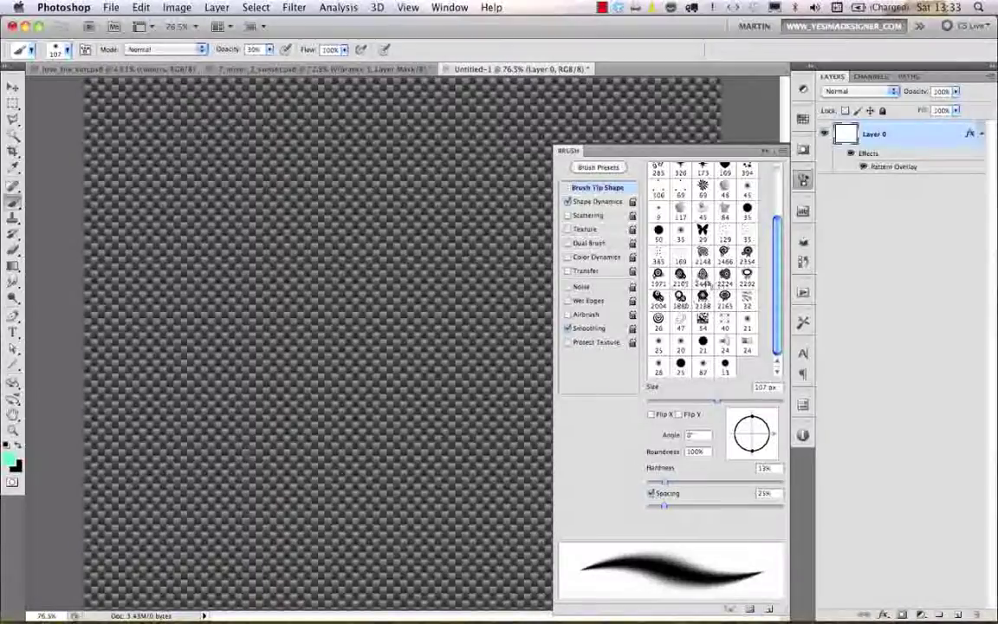
pyautogui.click(703, 253)
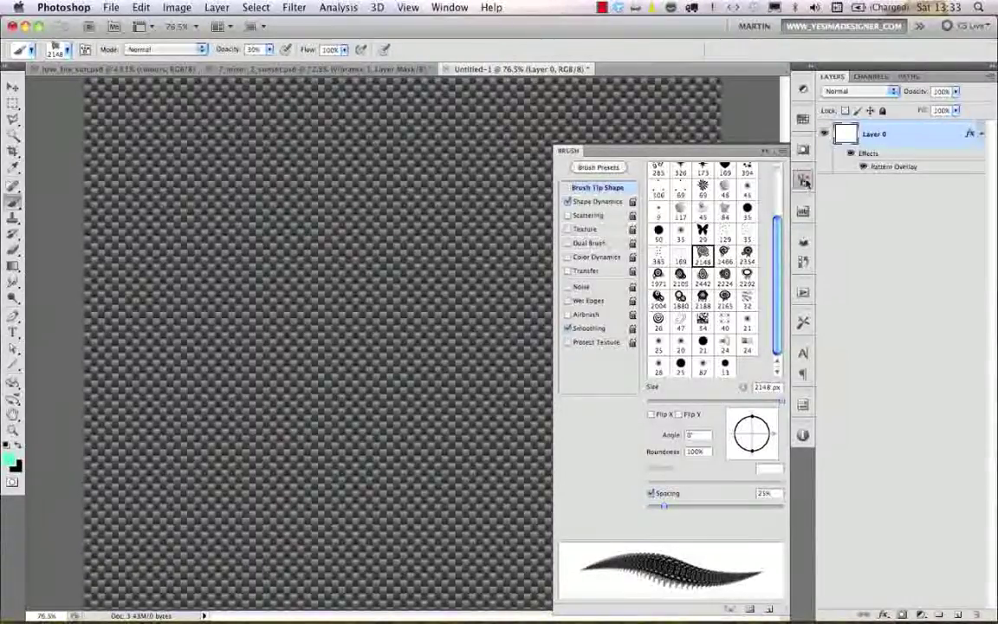
pyautogui.click(764, 151)
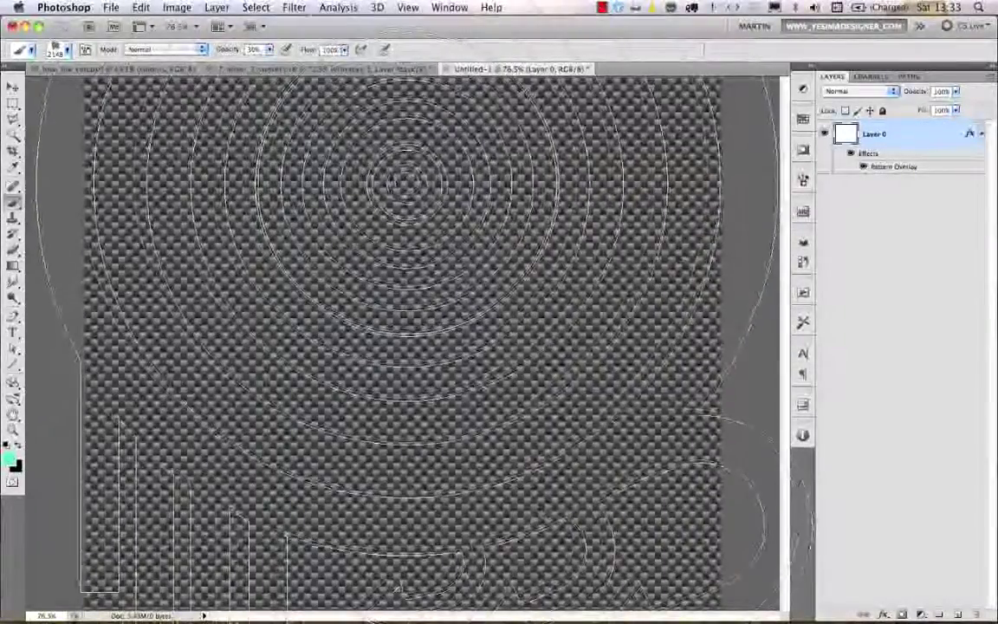
# Reduce the brush size to about 895 px so the tip fits within the canvas.
pyautogui.press('[')
pyautogui.press('[')
pyautogui.press('[')
pyautogui.press('[')
pyautogui.press('[')
pyautogui.press('[')
pyautogui.press('[')
pyautogui.press('[')
pyautogui.press('[')
pyautogui.press('[')
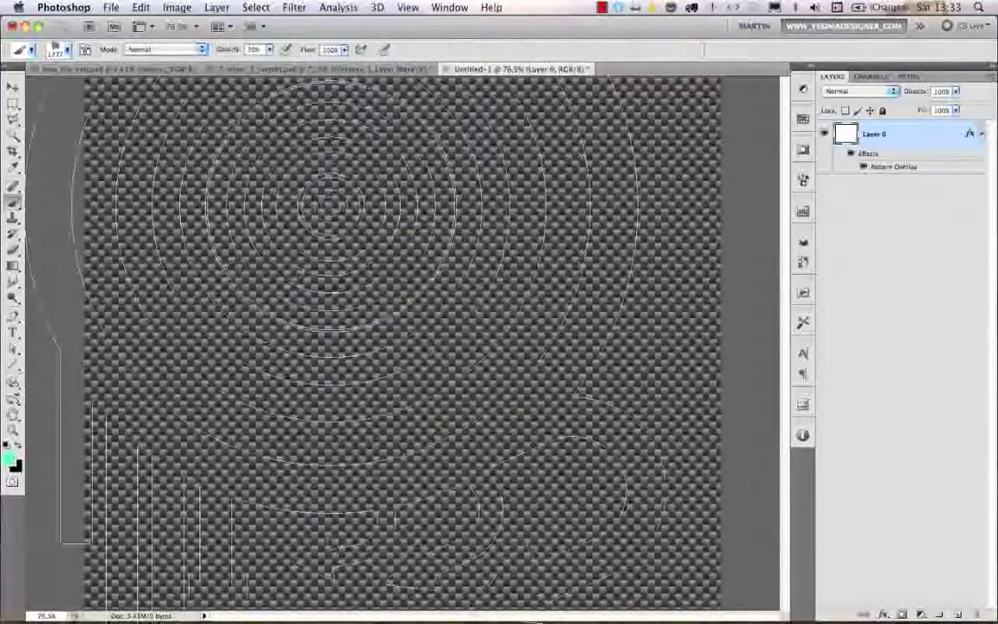
pyautogui.press('[')
pyautogui.press('[')
pyautogui.press('[')
pyautogui.press('[')
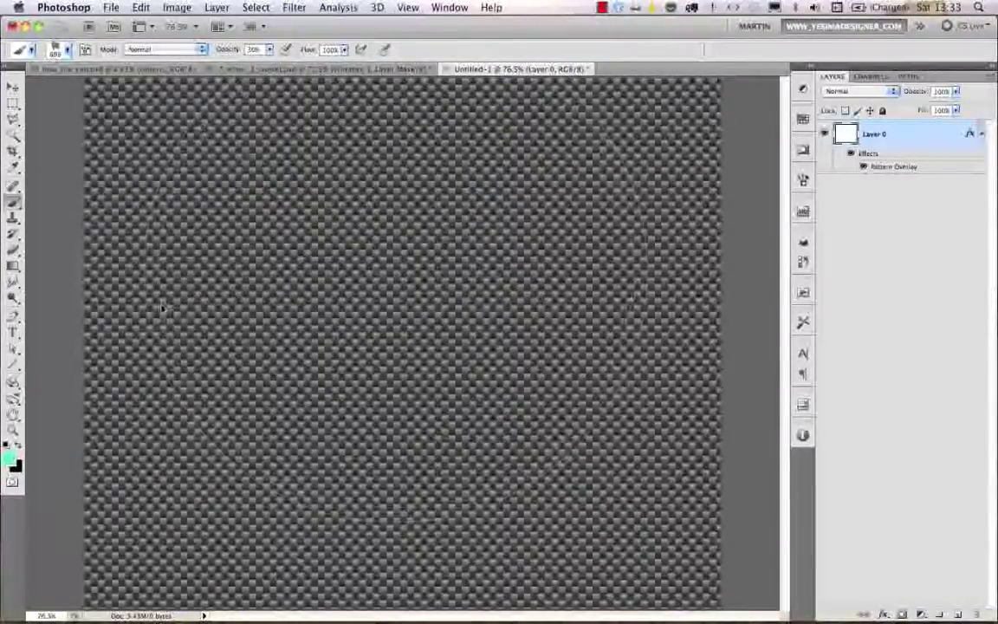
# Add a new layer and stamp the vector brush once in white at 100% opacity in the left half of the canvas.
pyautogui.press('super+shift+alt+n')
pyautogui.press('0')
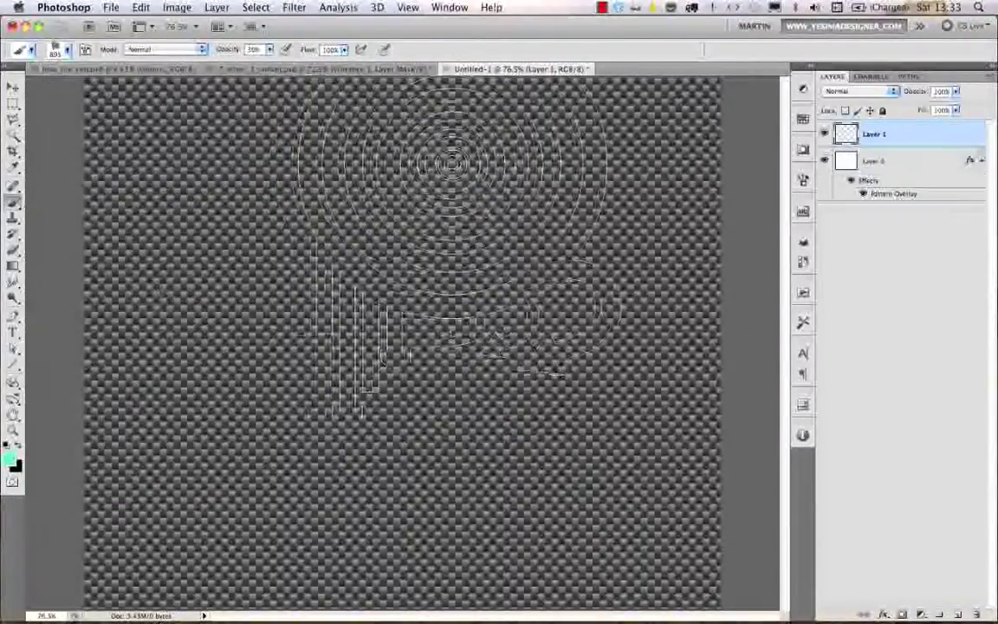
pyautogui.click(329, 276)
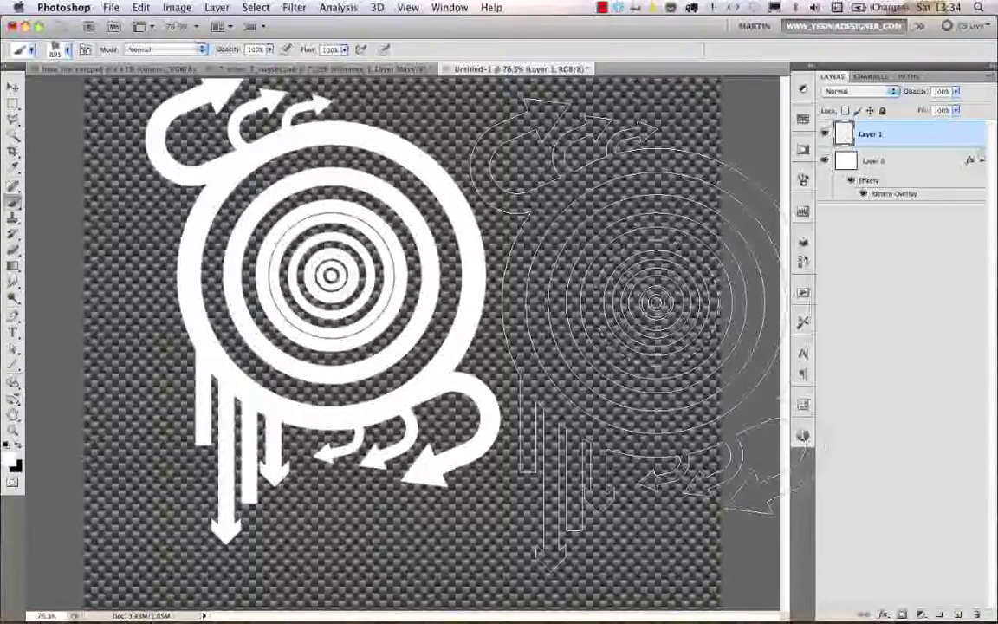
# Switch to love_the_sun.psd, expand the Decoration group and select the vector mask of Layer 7 copy 4.
pyautogui.click(111, 69)
pyautogui.press('v')
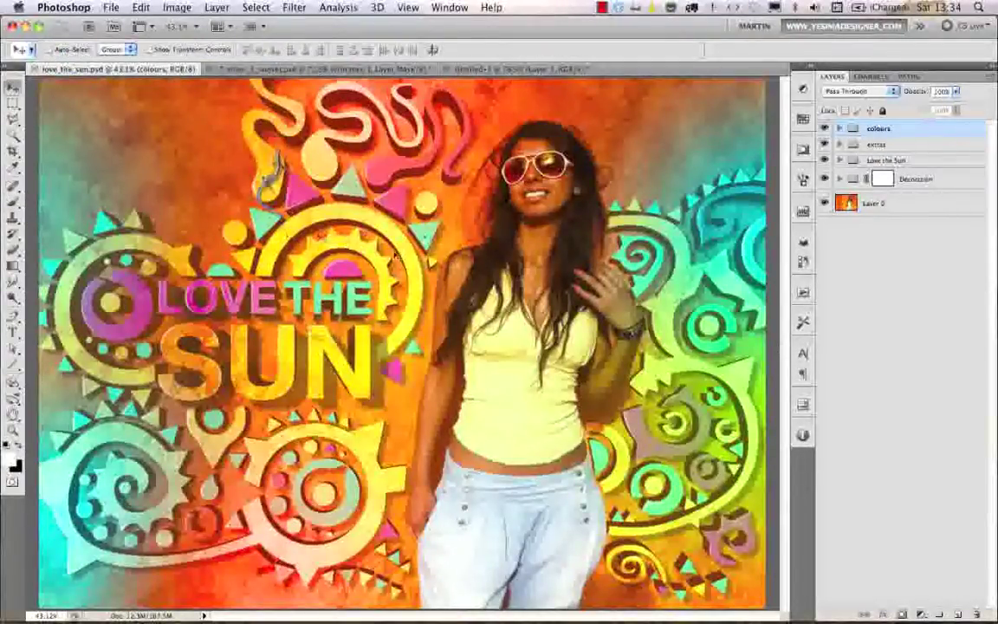
pyautogui.click(840, 179)
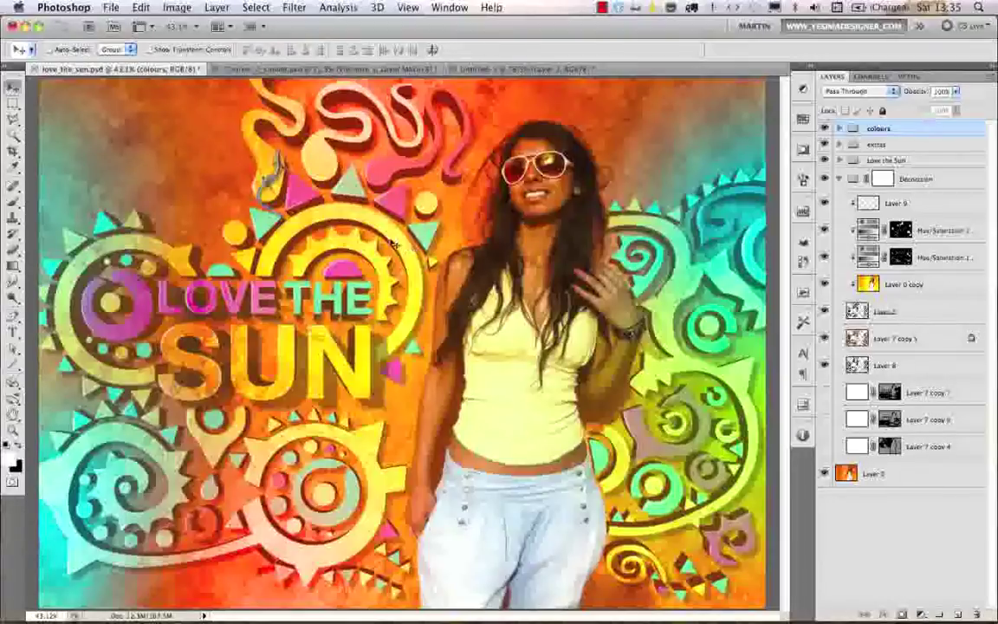
pyautogui.click(379, 7)
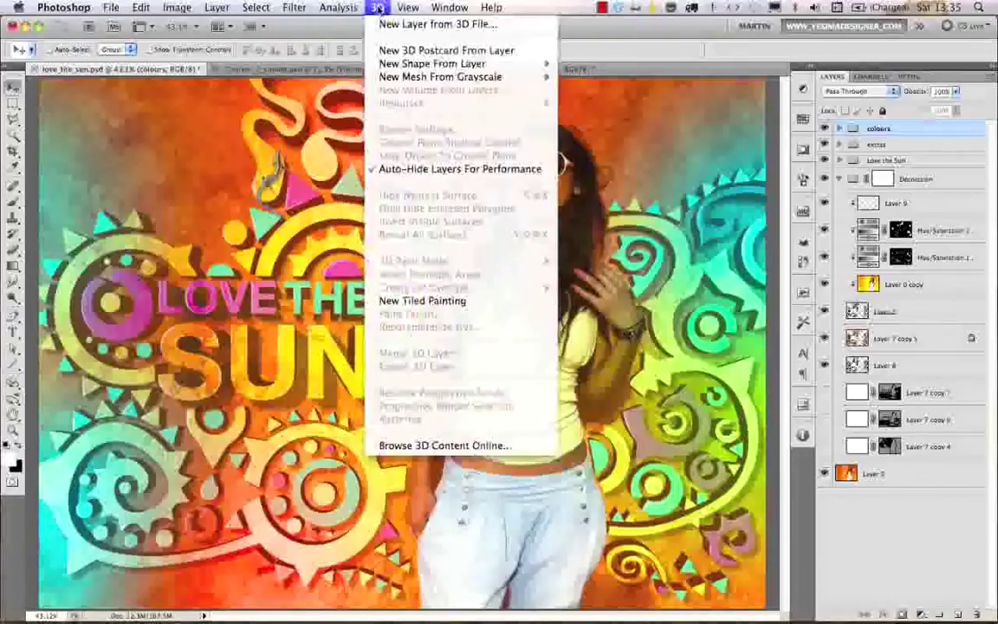
pyautogui.click(379, 8)
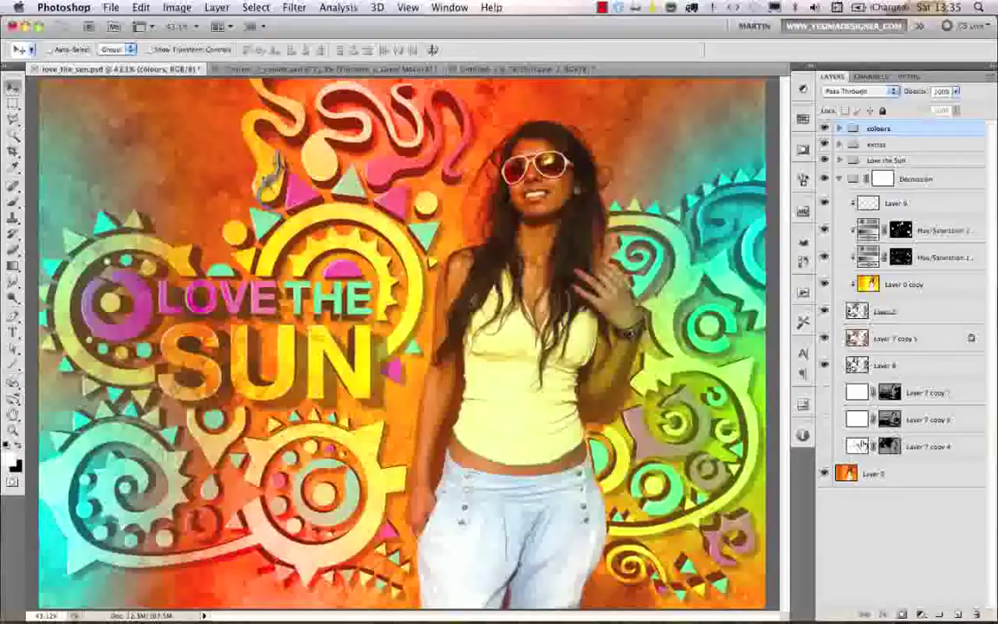
pyautogui.click(887, 448)
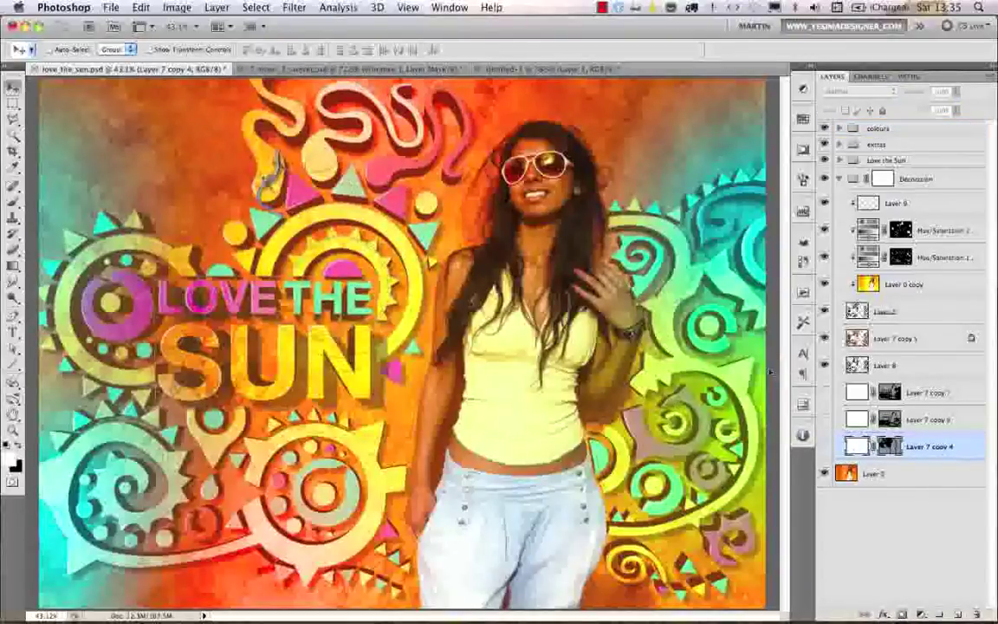
# Select the ornament paths in the upper-left part of the artwork with Path Selection and define them as a custom shape named Shape 1.
pyautogui.press('a')
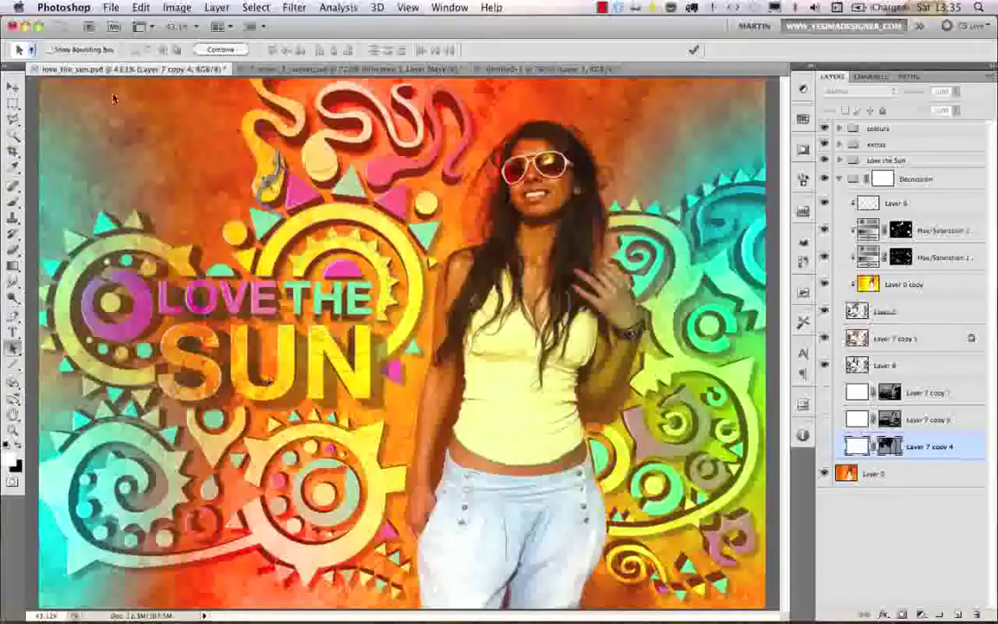
pyautogui.moveTo(378, 379); pyautogui.dragTo(121, 130)
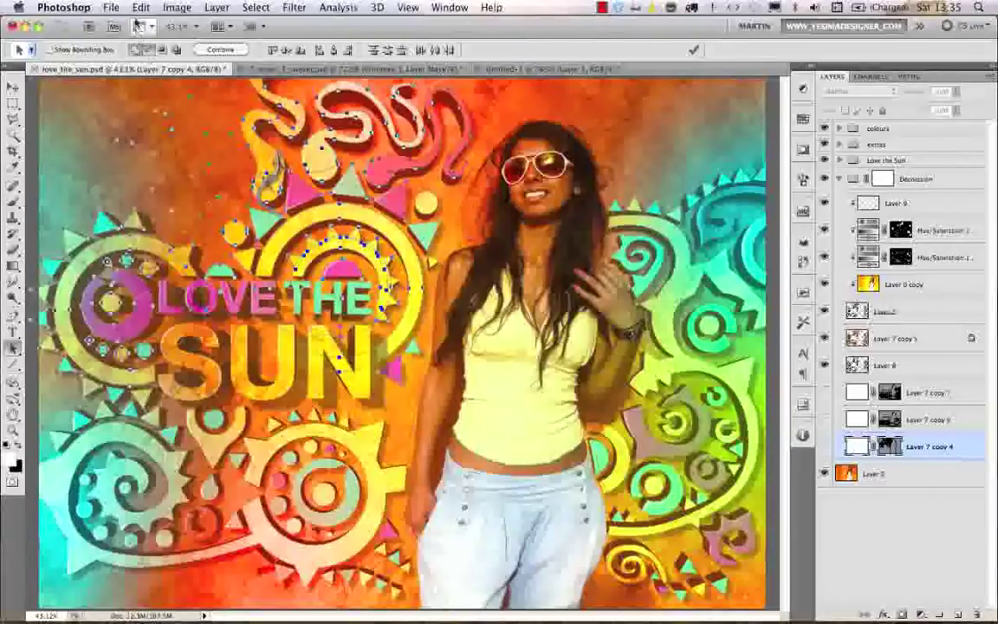
pyautogui.click(141, 8)
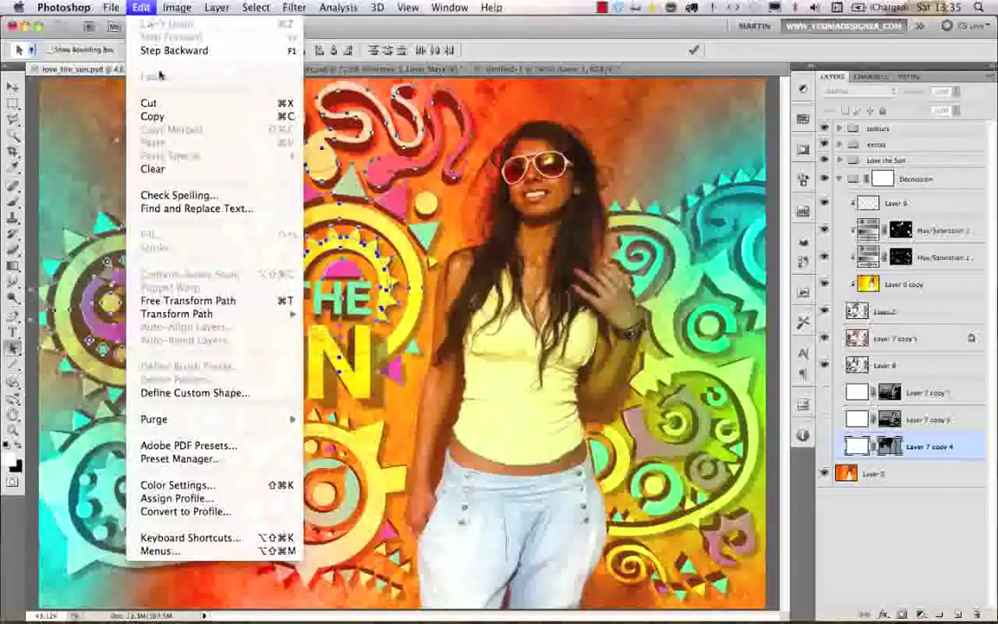
pyautogui.click(201, 394)
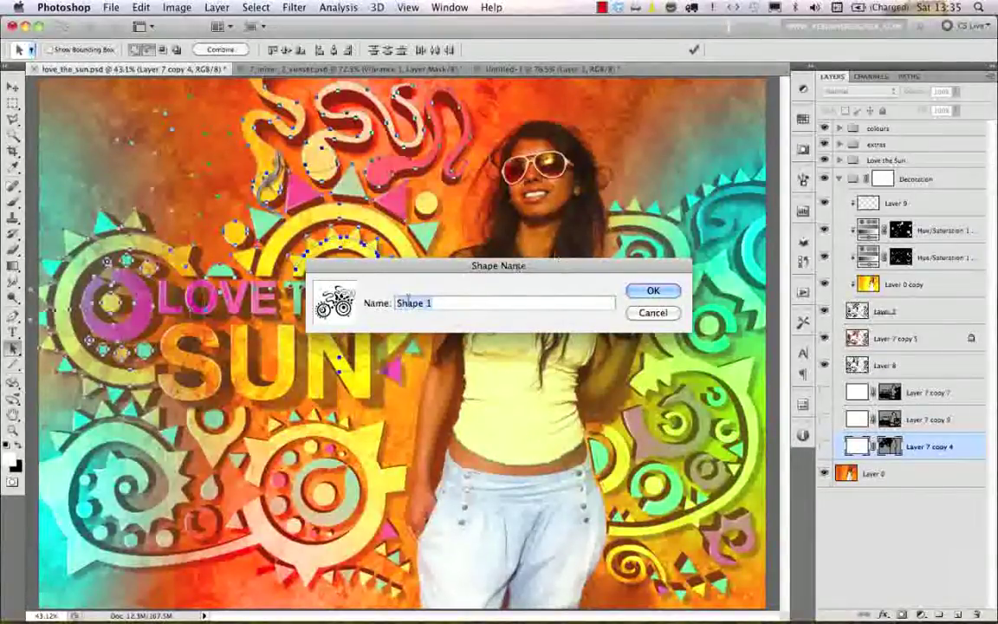
pyautogui.click(650, 292)
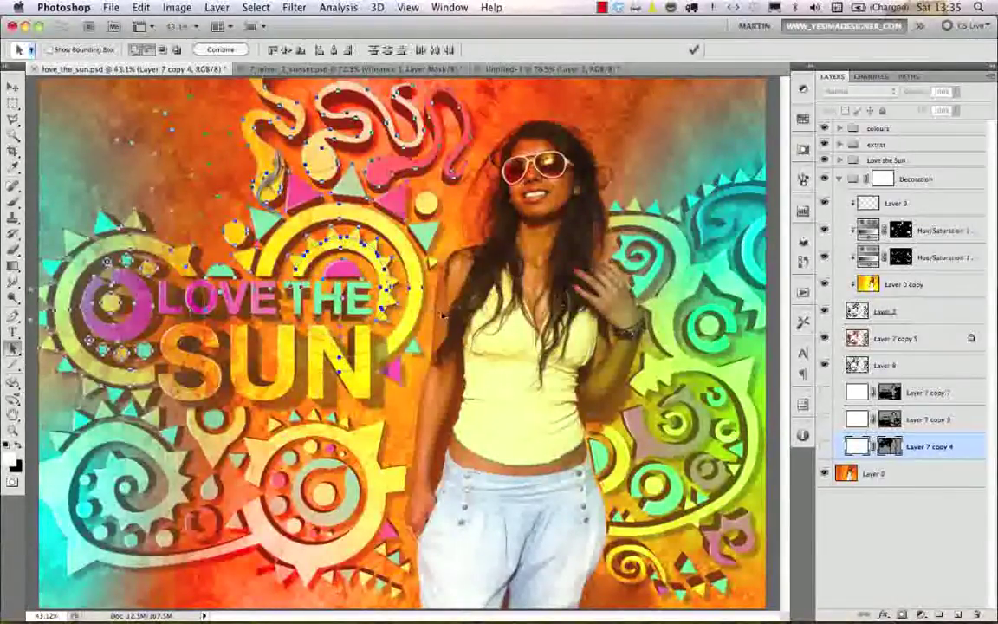
# Return to the Untitled-1 document and delete Layer 1 with the white brush stamp.
pyautogui.click(494, 69)
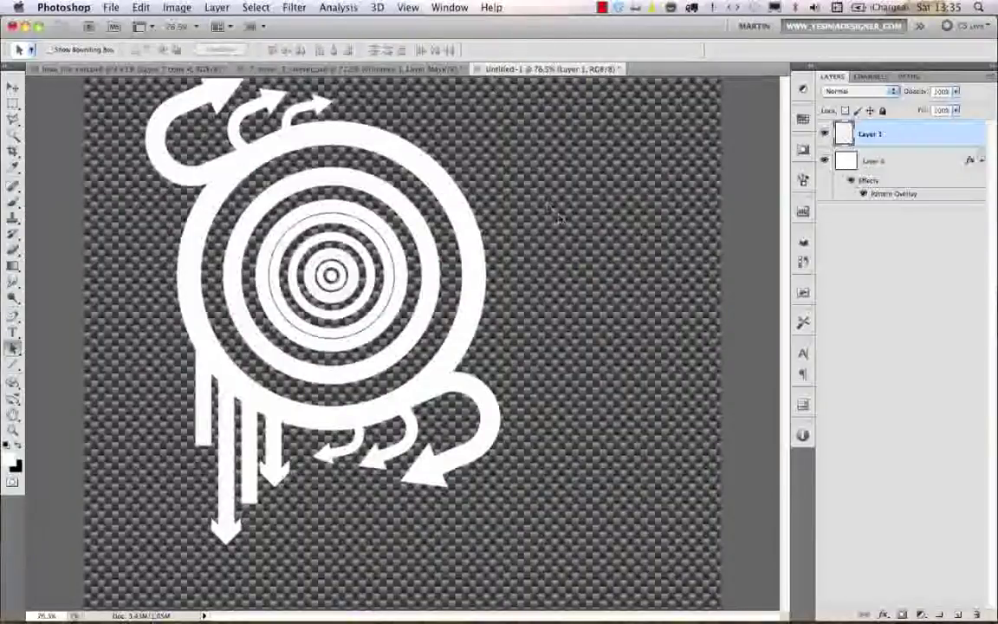
pyautogui.press('Delete')
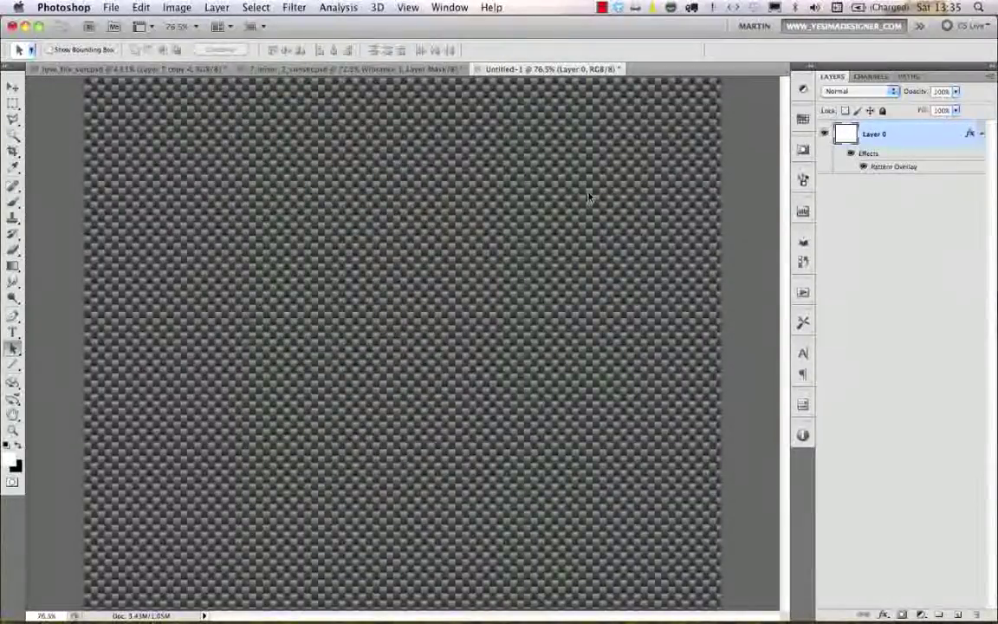
# Draw the newly defined ornament, the last shape in the custom shape library, in white near the middle of the canvas.
pyautogui.click(13, 364)
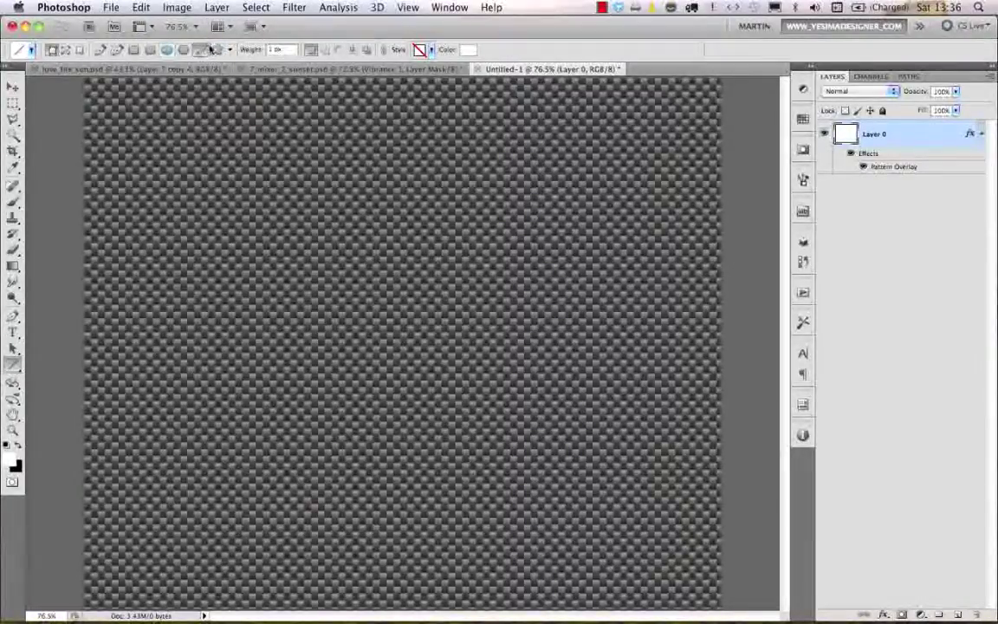
pyautogui.click(217, 49)
pyautogui.click(279, 51)
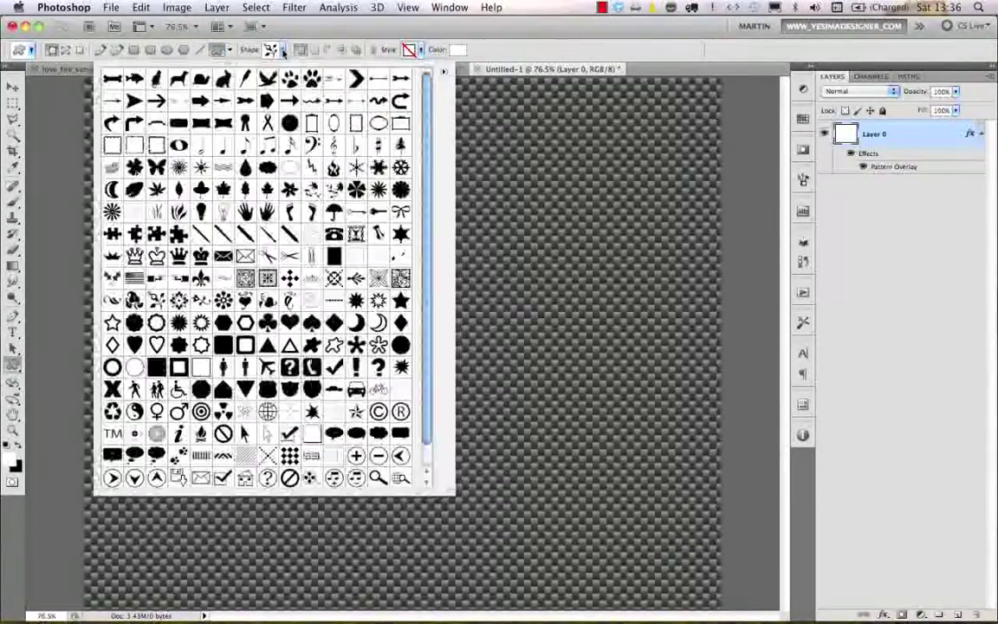
pyautogui.scroll(-2, 412, 346)
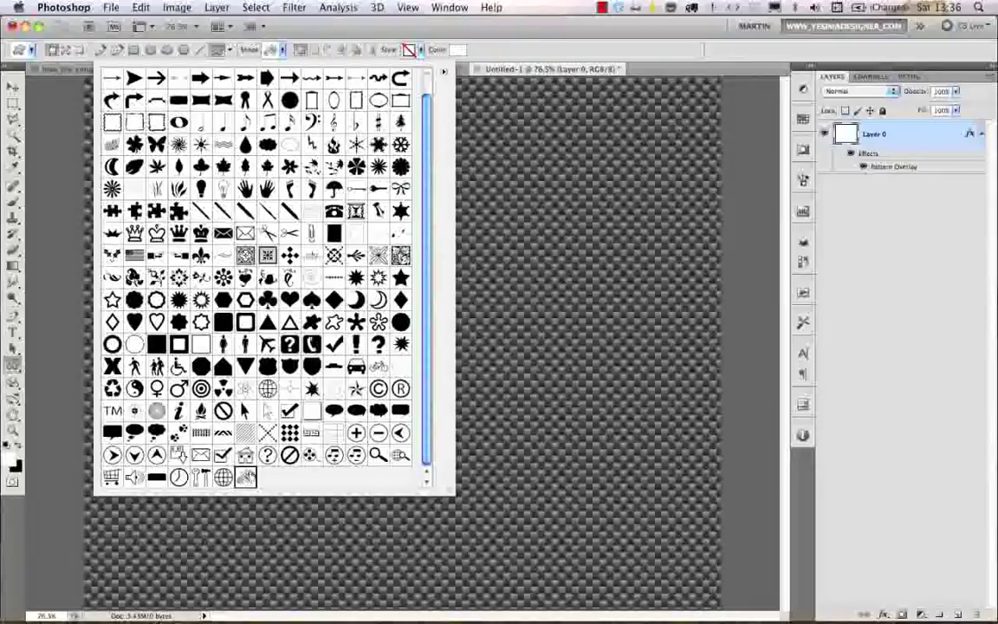
pyautogui.click(443, 34)
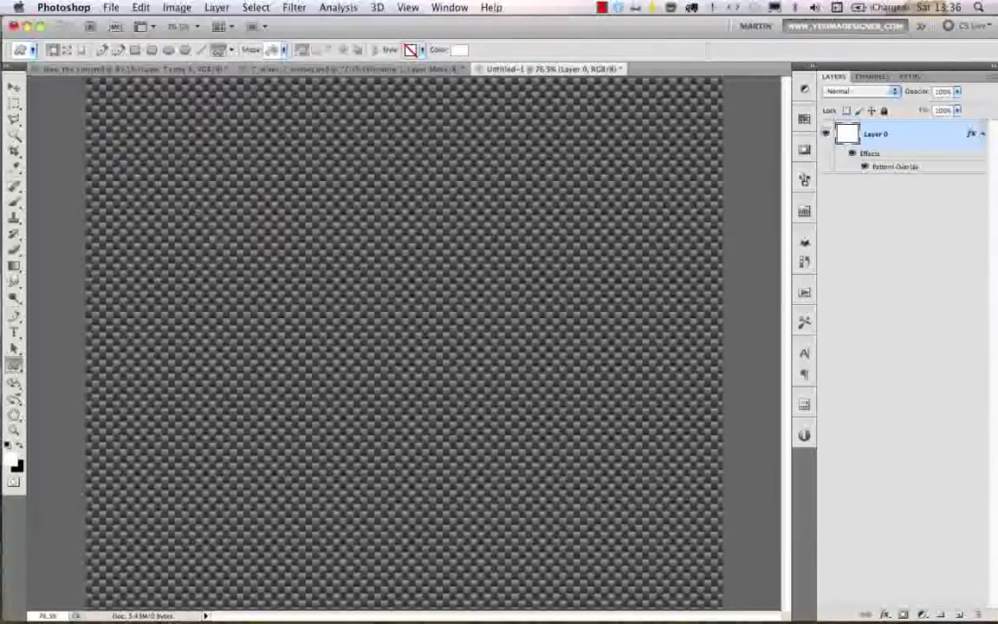
pyautogui.moveTo(220, 229); pyautogui.dragTo(541, 491)
# Move the ornament shape toward the canvas's upper-left corner and scale it up with Free Transform to span most of the canvas width.
pyautogui.press('v')
pyautogui.moveTo(565, 313); pyautogui.dragTo(494, 181)
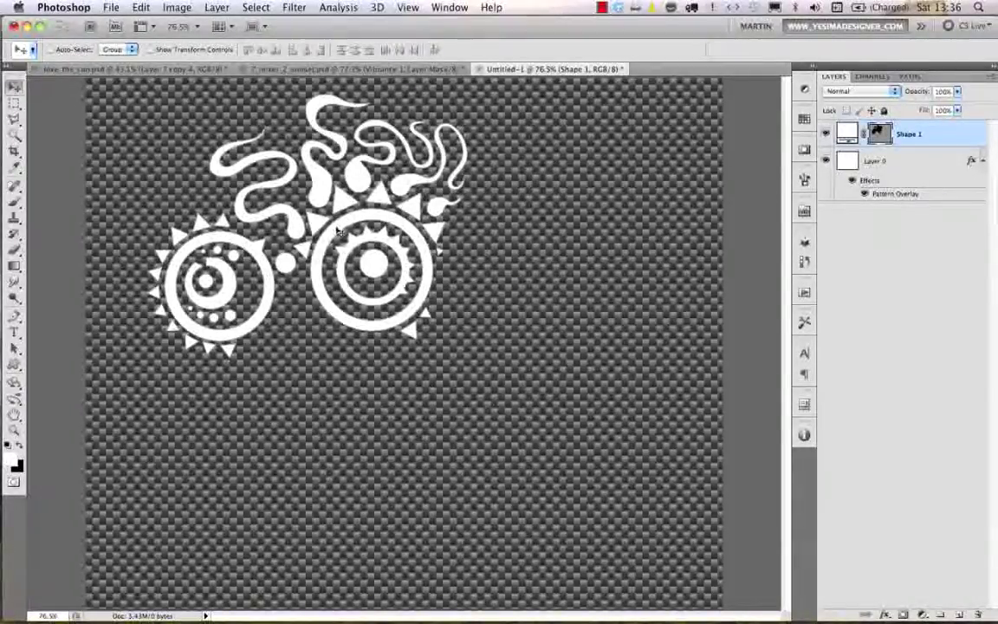
pyautogui.press('super+t')
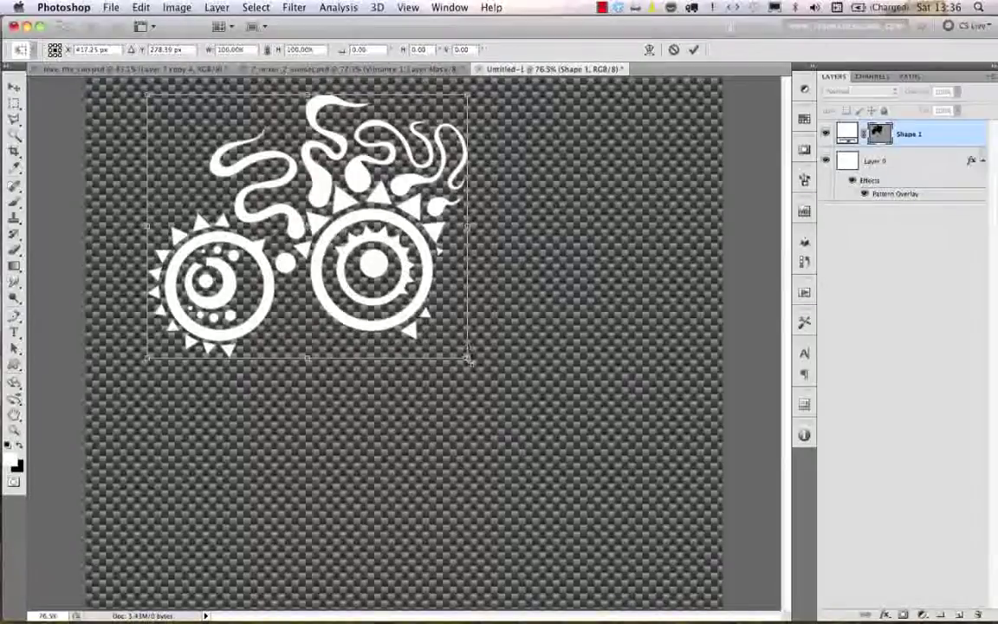
pyautogui.moveTo(468, 357); pyautogui.dragTo(652, 504)
pyautogui.press('Return')
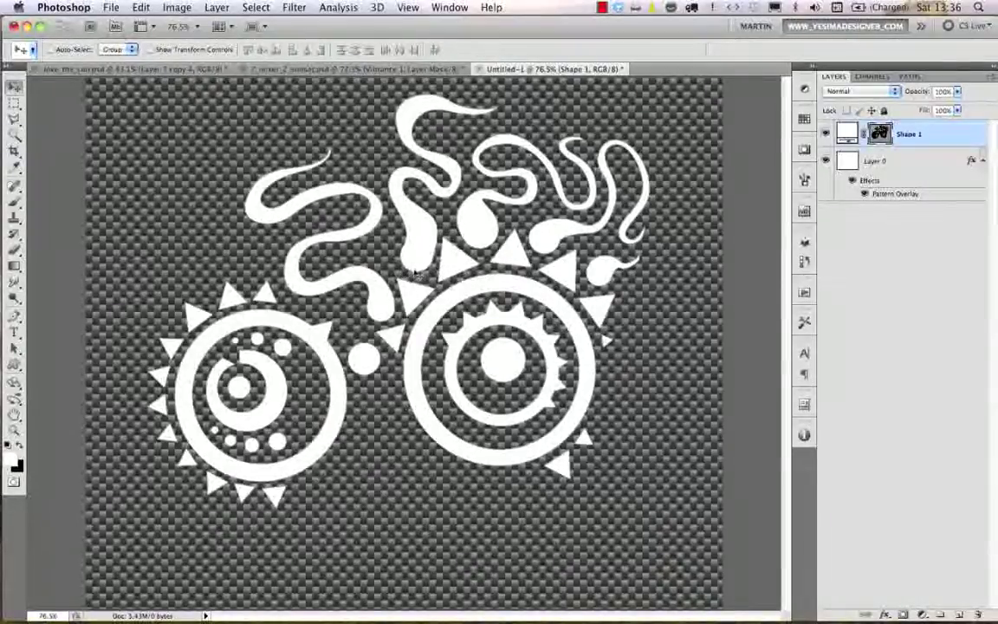
# Delete Layer 0 with the pattern overlay and add a new white-filled layer beneath the Shape 1 layer.
pyautogui.click(830, 165)
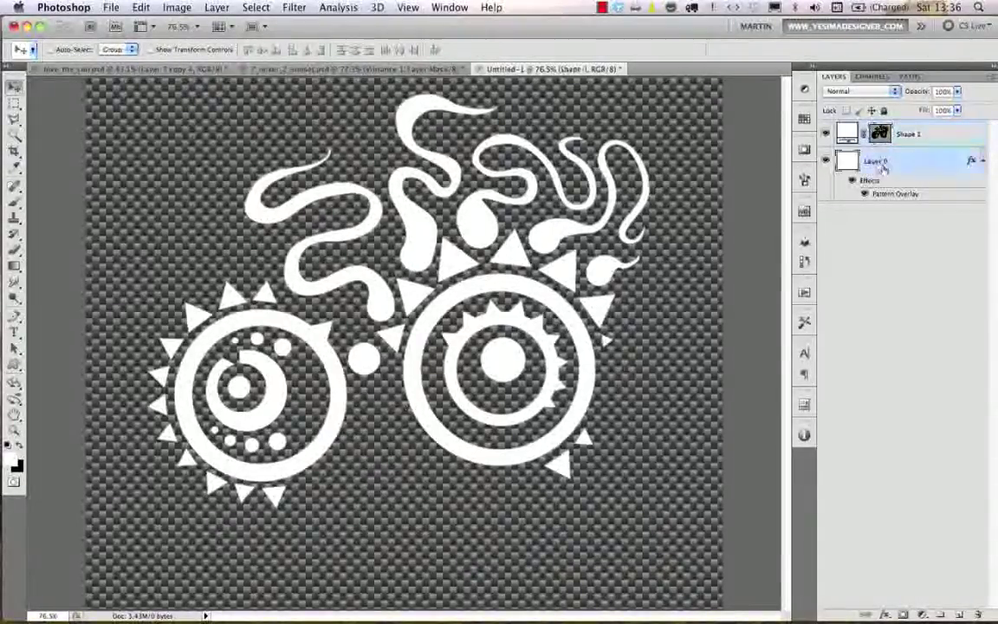
pyautogui.press('Delete')
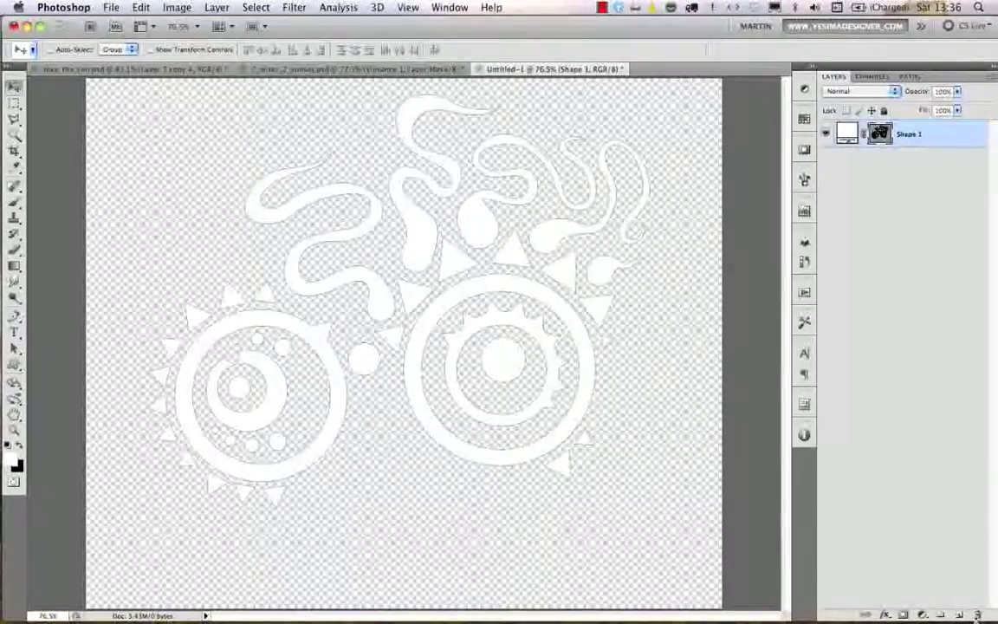
pyautogui.click(960, 614)
pyautogui.hotkey('alt', 'BackSpace')
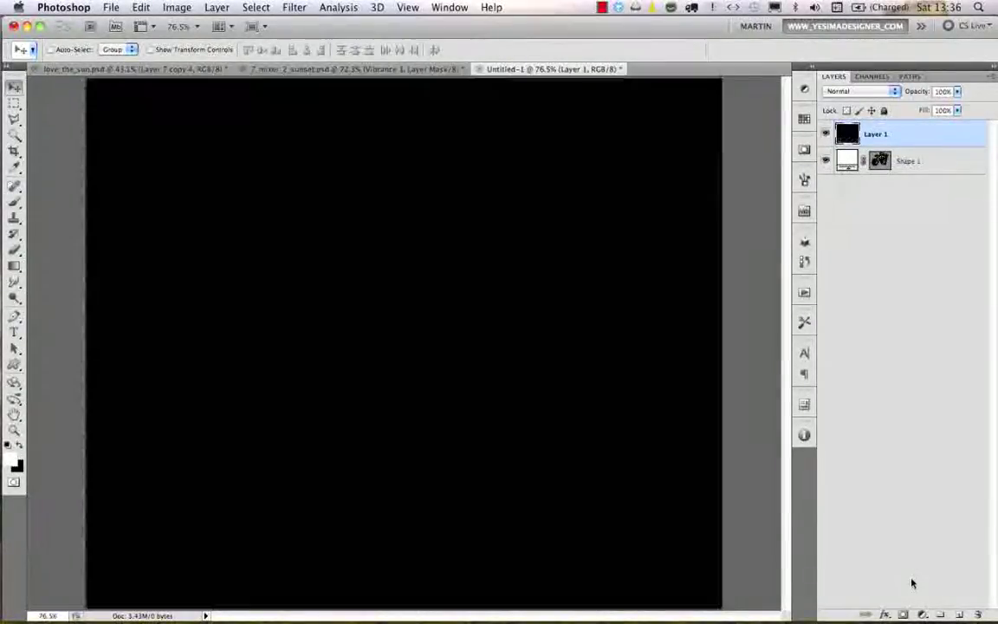
pyautogui.moveTo(875, 135); pyautogui.dragTo(884, 176)
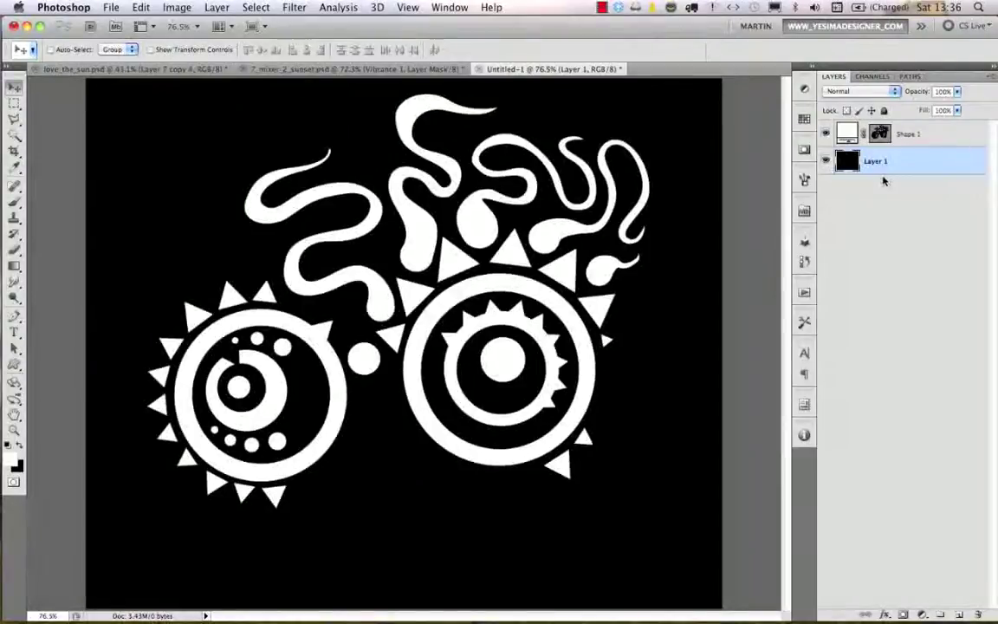
pyautogui.hotkey('alt', 'BackSpace')
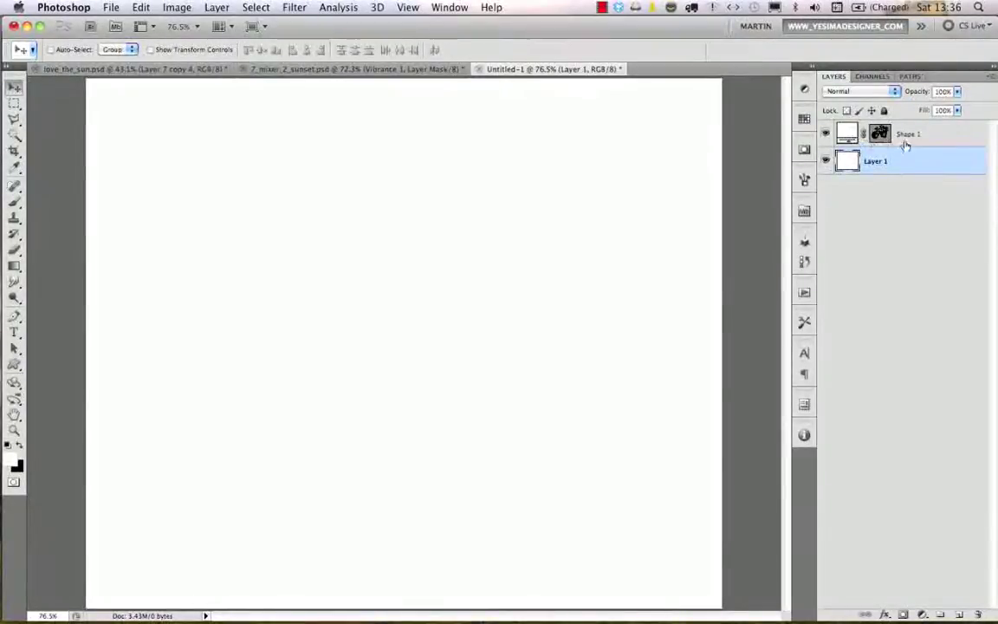
# Fill the Shape 1 ornament with black and move it slightly down and right on the canvas.
pyautogui.click(881, 138)
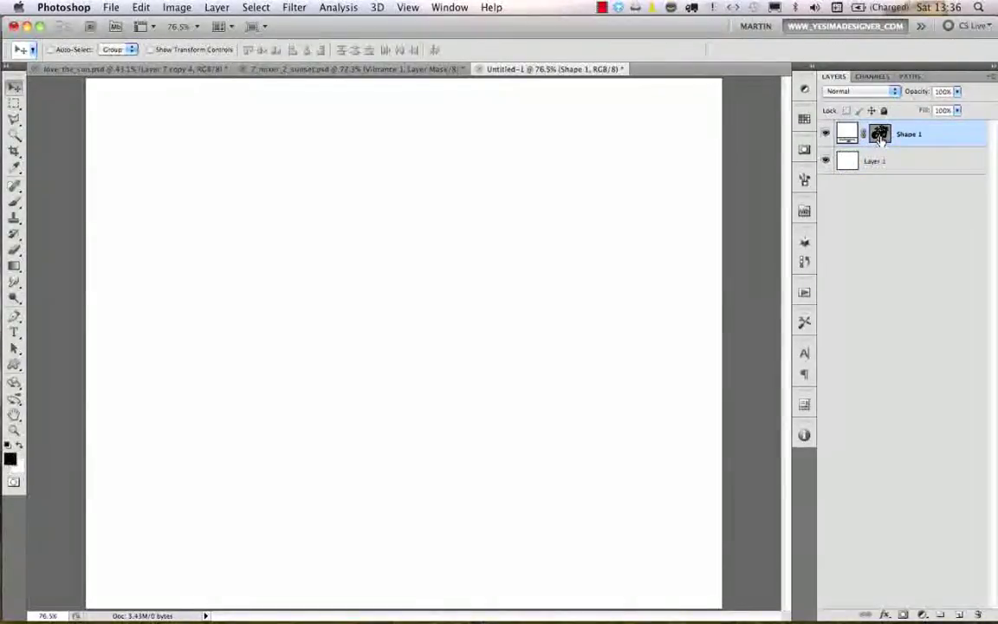
pyautogui.hotkey('alt', 'BackSpace')
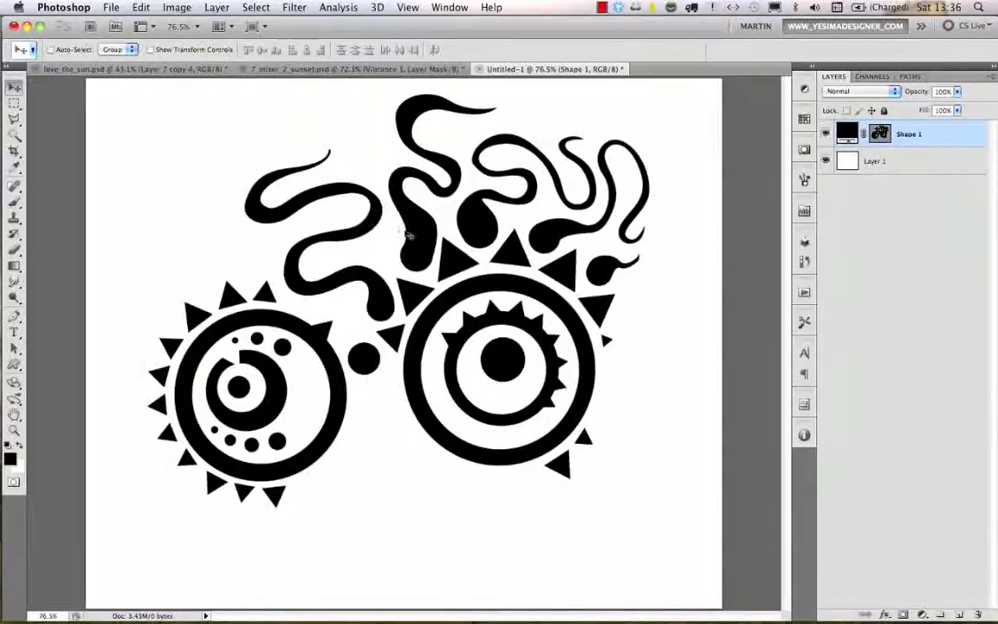
pyautogui.moveTo(452, 225); pyautogui.dragTo(463, 258)
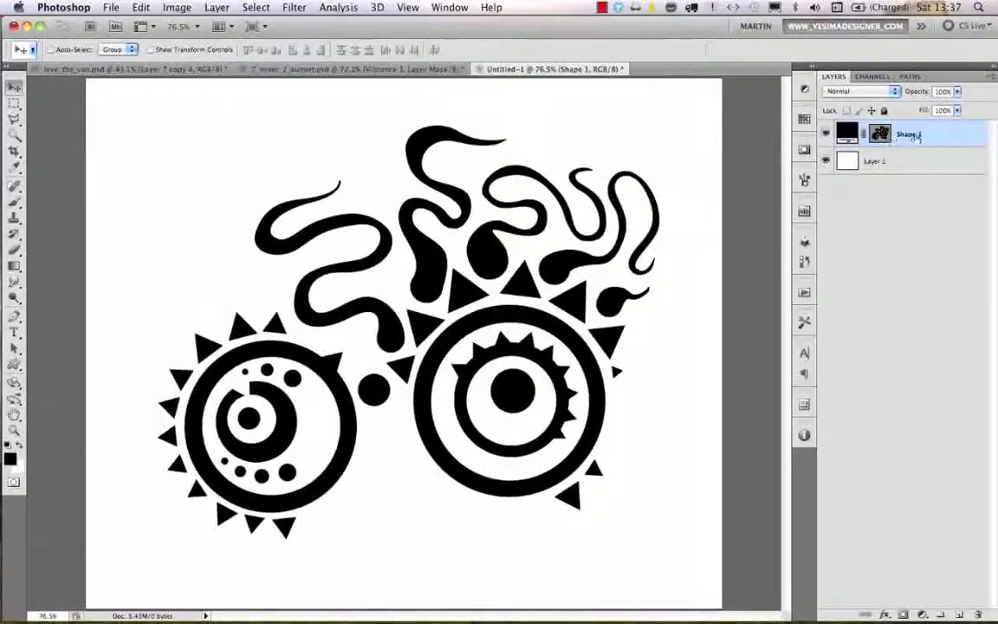
pyautogui.press('super+BackSpace')
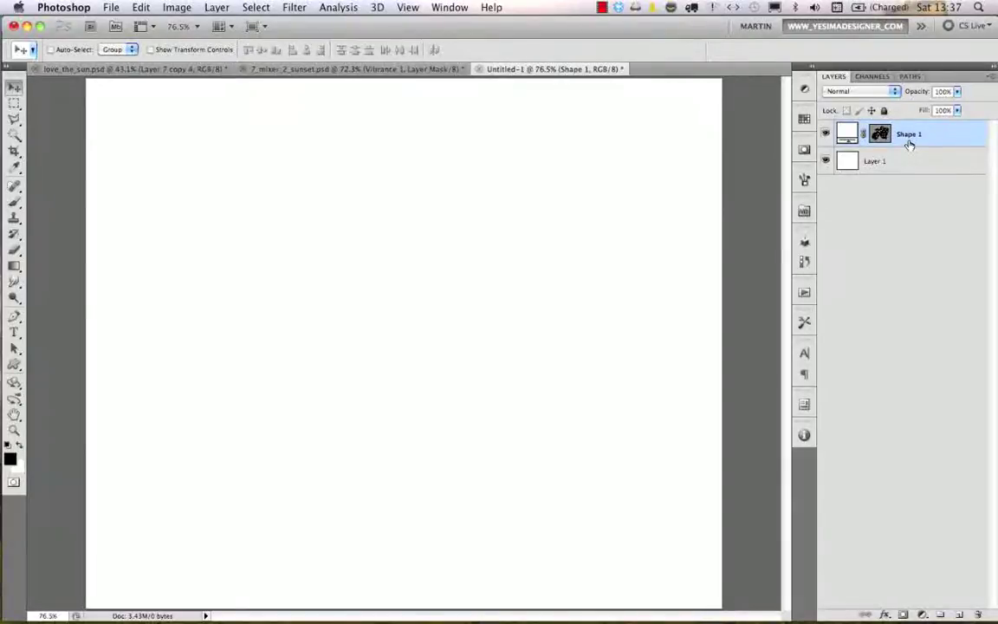
pyautogui.hotkey('alt', 'BackSpace')
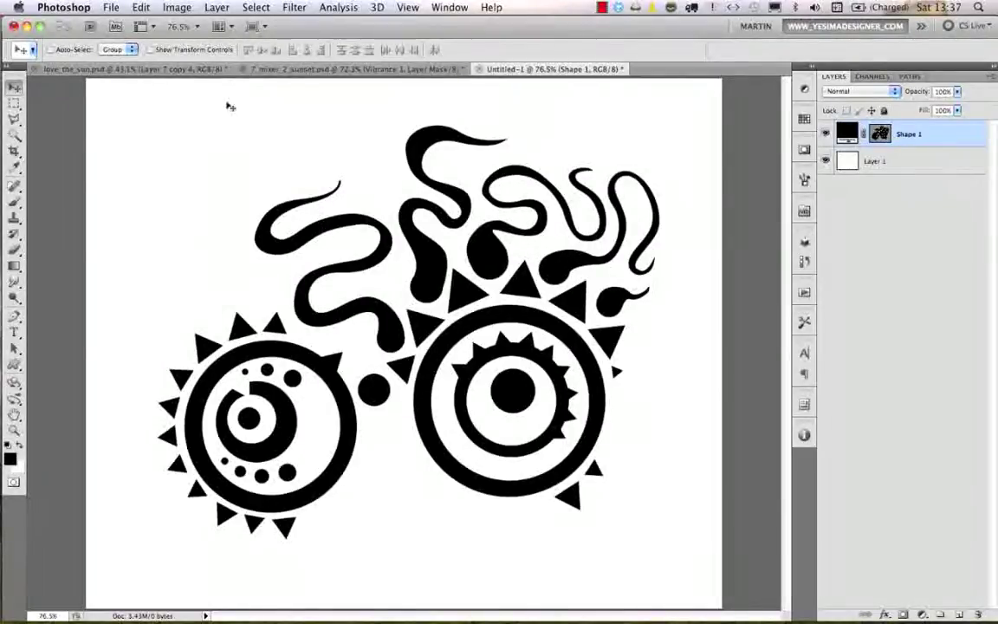
# Select the entire canvas, define it as a brush preset named Sampled Brush 4, and deselect.
pyautogui.click(141, 7)
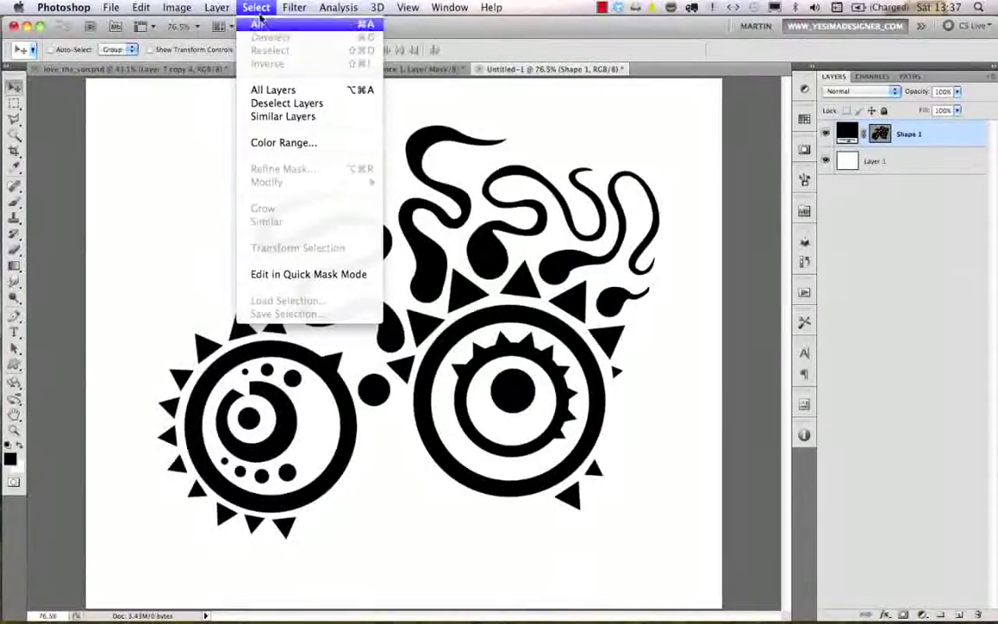
pyautogui.click(259, 23)
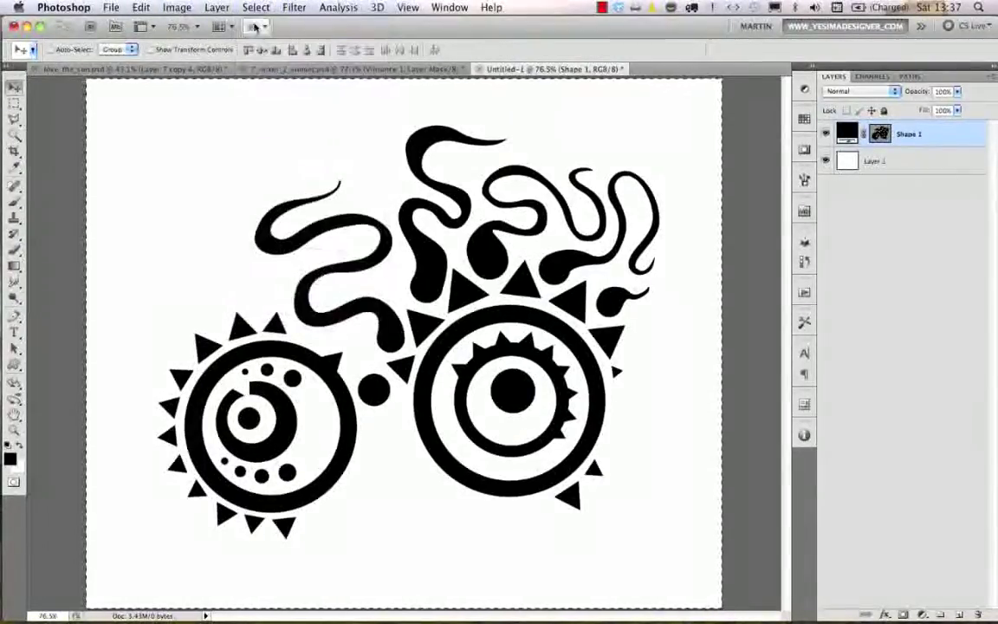
pyautogui.click(141, 7)
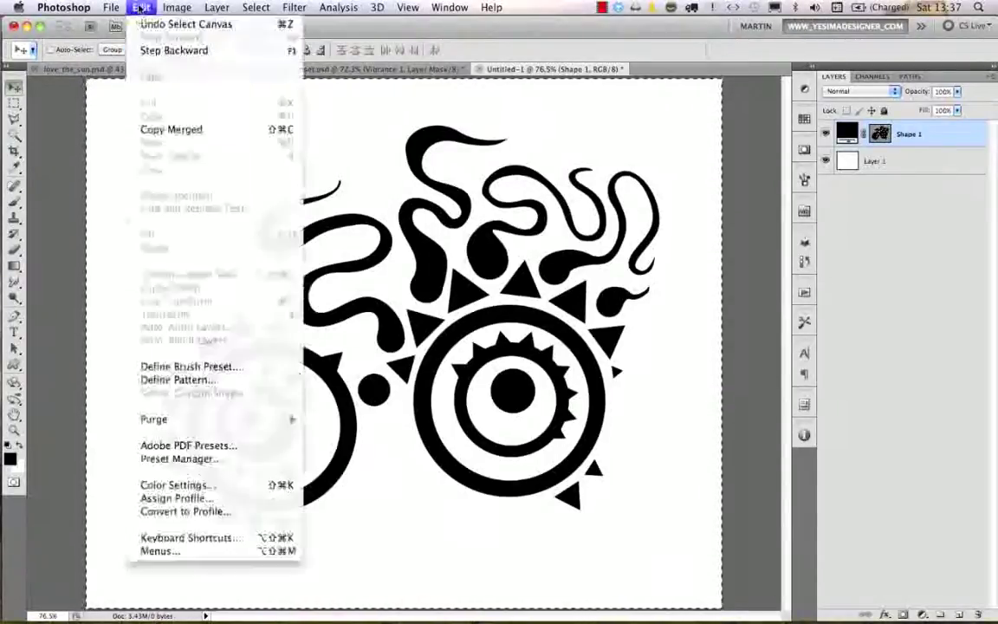
pyautogui.click(200, 367)
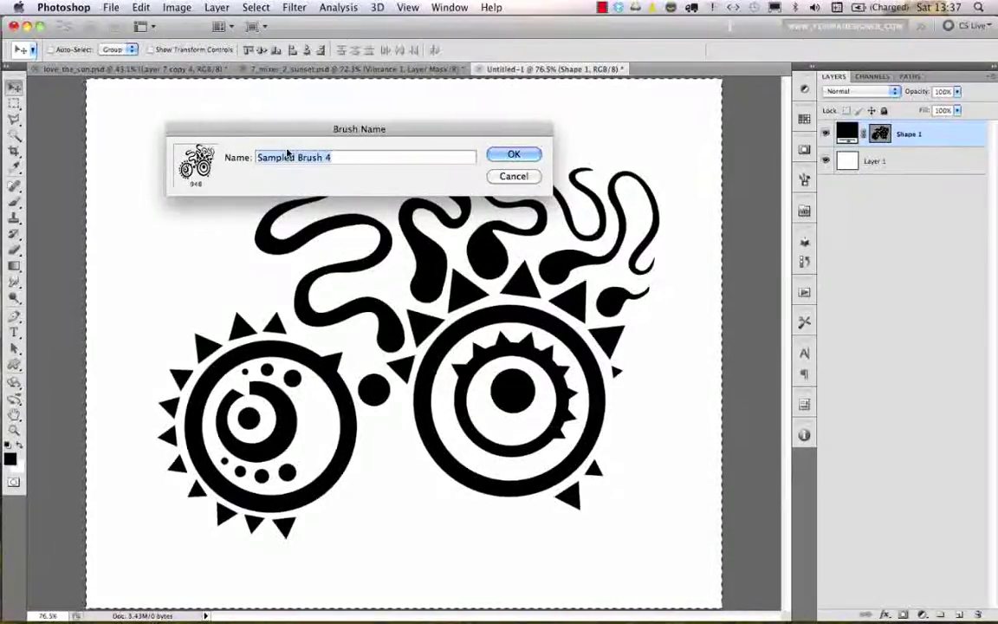
pyautogui.press('Return')
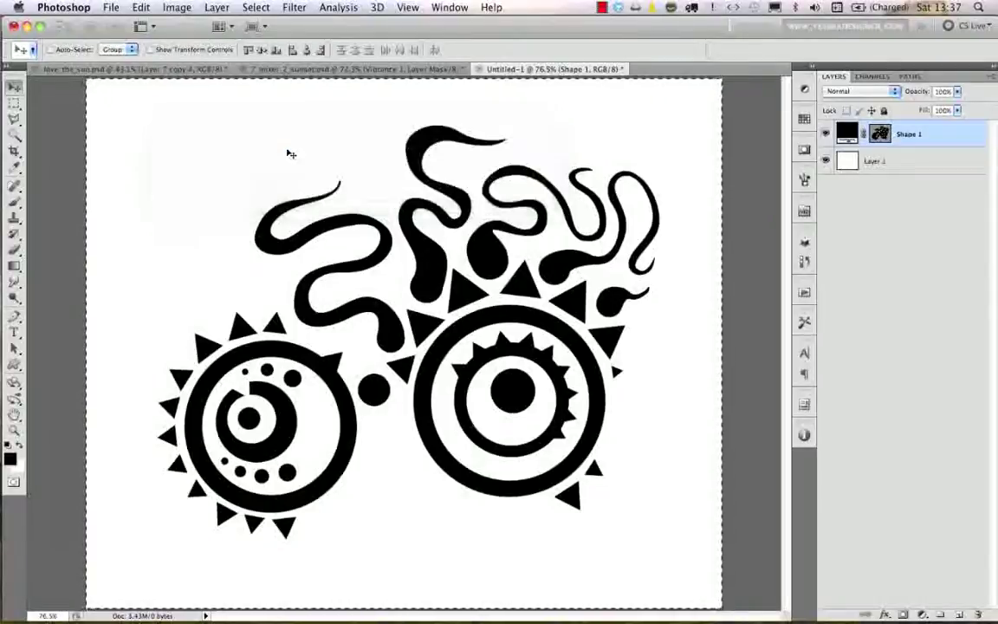
pyautogui.press('super+d')
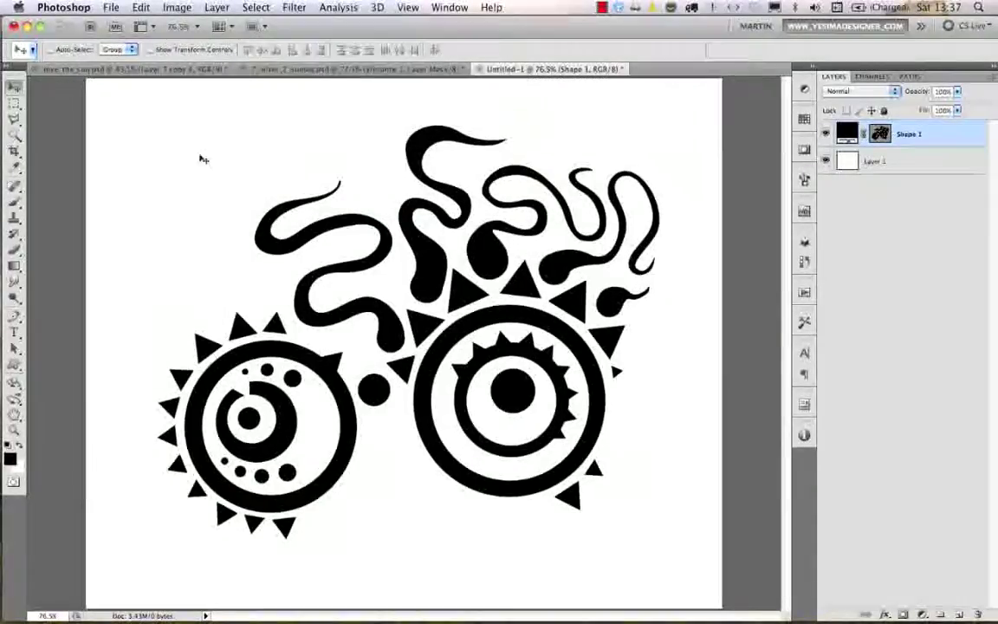
# Delete the Shape 1 layer and choose the newly defined ornament, the last preset, as the Brush tool's tip.
pyautogui.press('Delete')
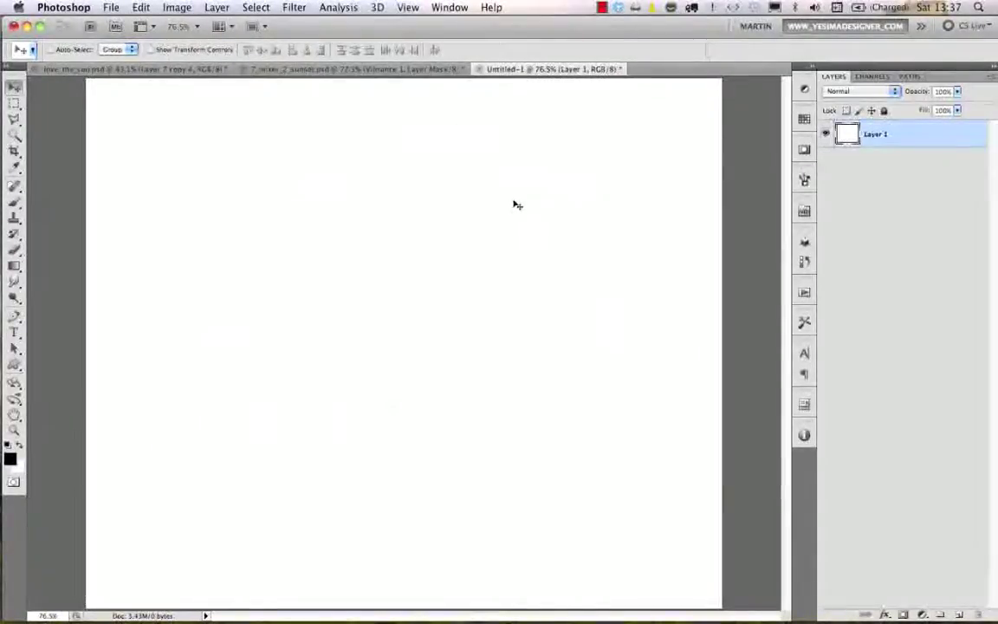
pyautogui.press('b')
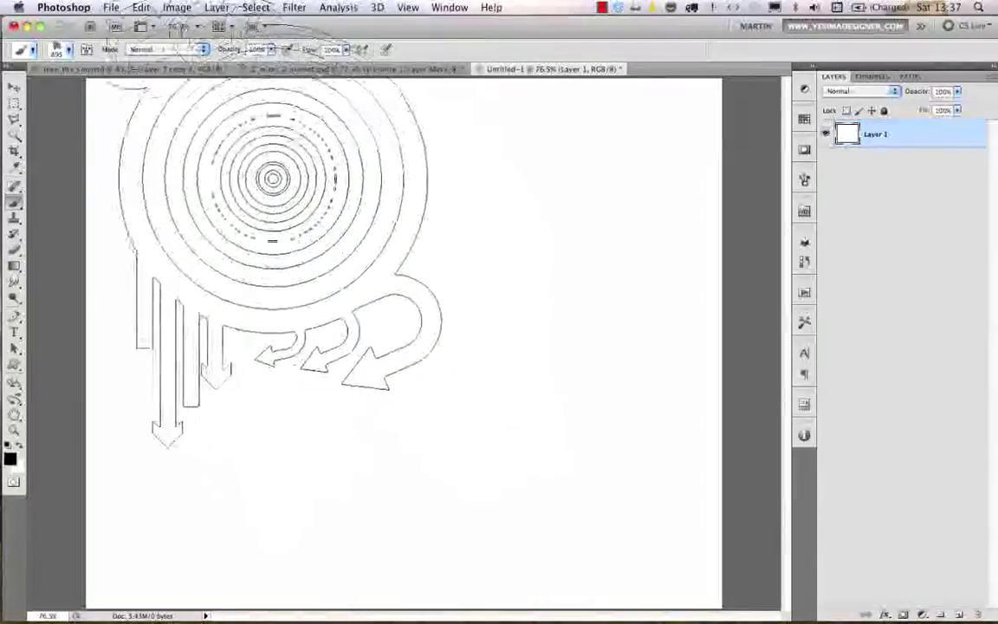
pyautogui.click(73, 50)
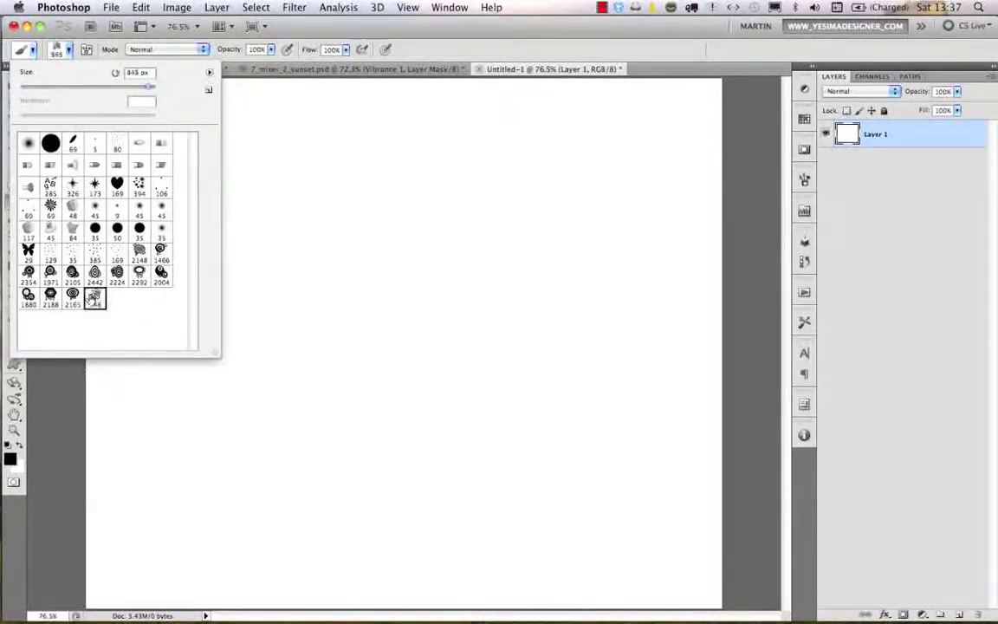
pyautogui.click(460, 69)
# Reduce the ornament brush to 182 px, paint a winding black test stroke, and undo it.
pyautogui.moveTo(441, 330)
pyautogui.mouseDown()
pyautogui.moveTo(267, 346)
pyautogui.moveTo(270, 332)
pyautogui.mouseUp()
pyautogui.moveTo(278, 237)
pyautogui.mouseDown()
pyautogui.moveTo(258, 186)
pyautogui.moveTo(331, 218)
pyautogui.moveTo(454, 224)
pyautogui.moveTo(497, 383)
pyautogui.moveTo(338, 446)
pyautogui.moveTo(310, 461)
pyautogui.mouseUp()
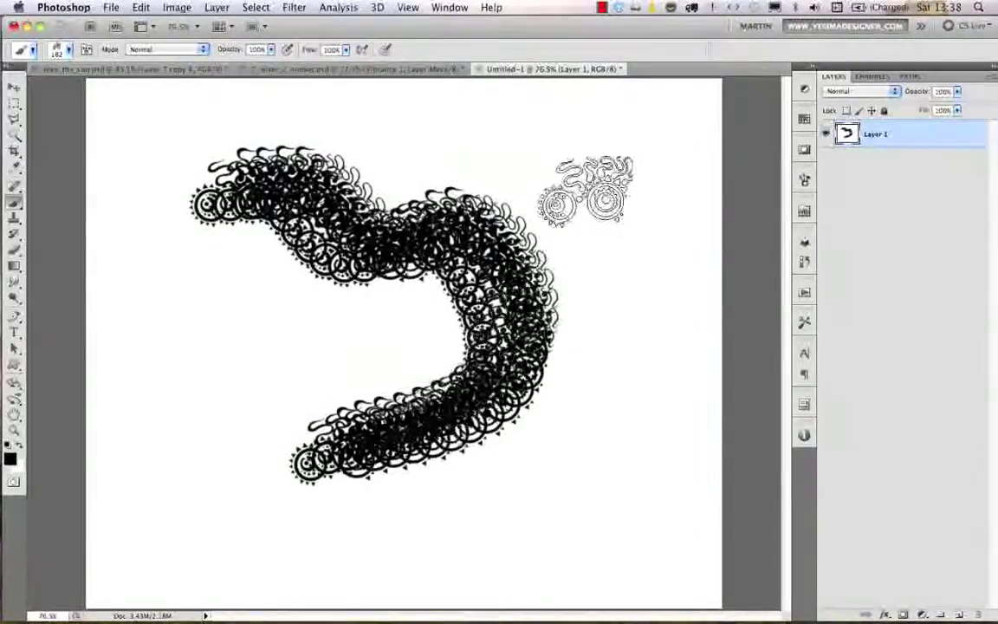
pyautogui.press('super+z')
# Try the ornament brush at 153% spacing with test strokes across the canvas, and clear them.
pyautogui.click(804, 179)
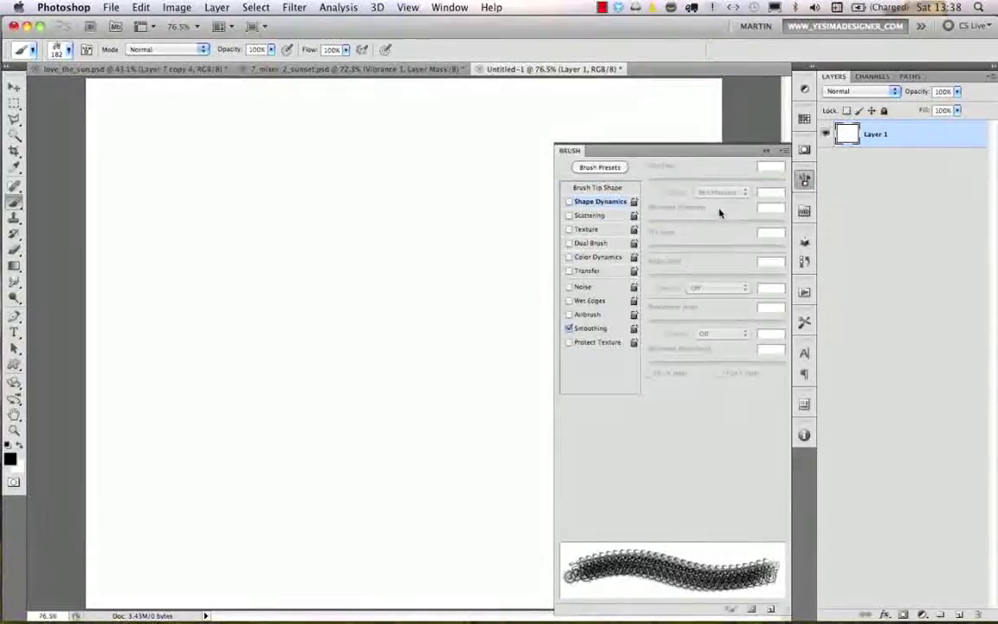
pyautogui.click(584, 189)
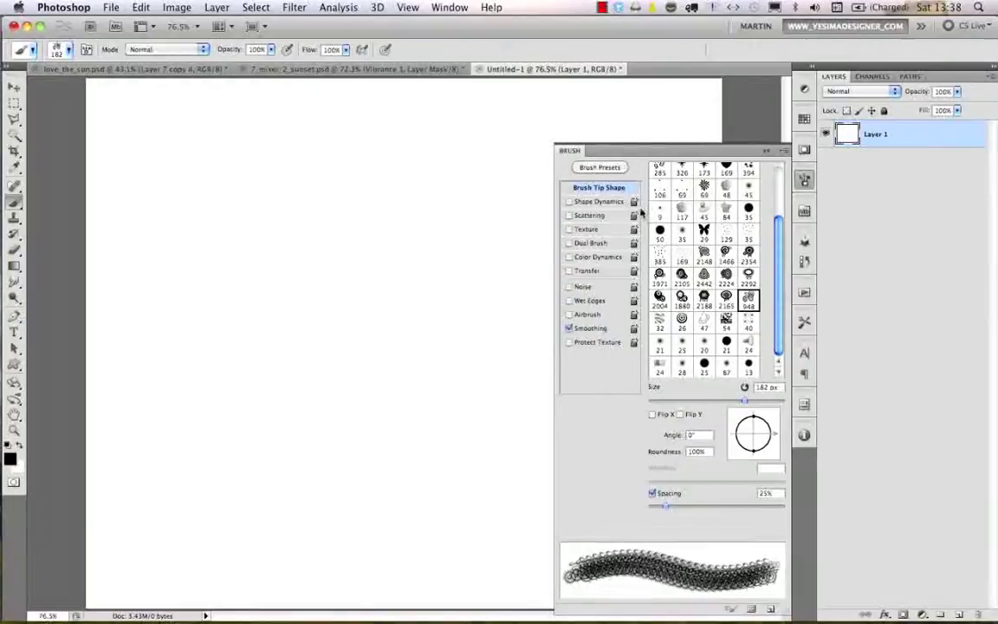
pyautogui.moveTo(677, 510)
pyautogui.mouseDown()
pyautogui.moveTo(649, 509)
pyautogui.moveTo(737, 508)
pyautogui.mouseUp()
pyautogui.moveTo(156, 163)
pyautogui.mouseDown()
pyautogui.moveTo(230, 155)
pyautogui.moveTo(319, 211)
pyautogui.moveTo(429, 156)
pyautogui.moveTo(484, 159)
pyautogui.moveTo(482, 216)
pyautogui.moveTo(438, 258)
pyautogui.moveTo(221, 269)
pyautogui.moveTo(210, 321)
pyautogui.moveTo(394, 342)
pyautogui.moveTo(477, 396)
pyautogui.moveTo(342, 442)
pyautogui.moveTo(218, 503)
pyautogui.moveTo(328, 535)
pyautogui.moveTo(516, 386)
pyautogui.moveTo(355, 408)
pyautogui.moveTo(374, 190)
pyautogui.moveTo(486, 347)
pyautogui.mouseUp()
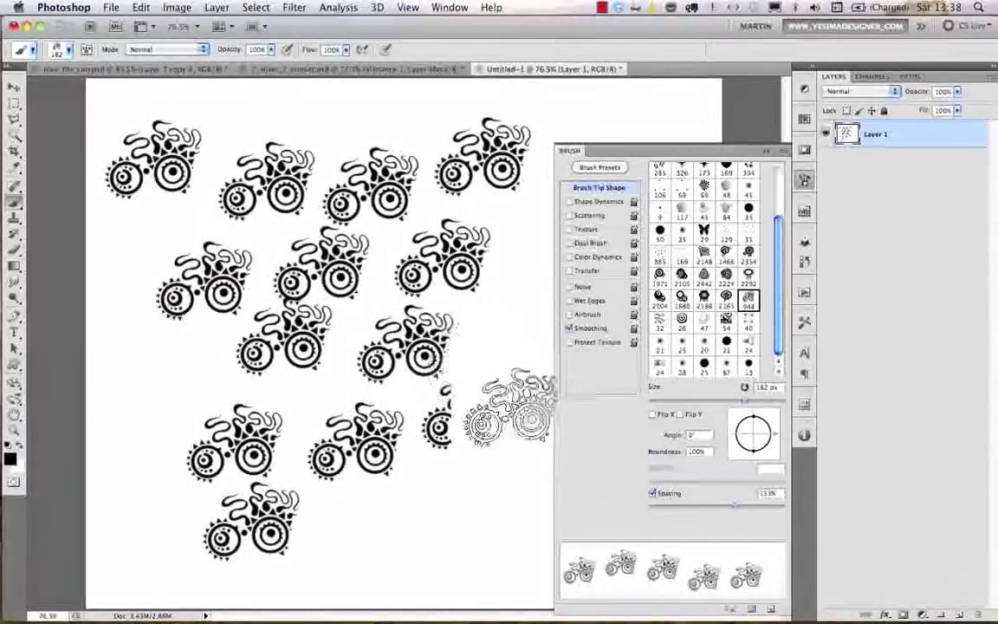
pyautogui.press('Delete')
# Set the brush spacing to 18% and paint a diagonal test stroke with Shape Dynamics at 60% Size Jitter.
pyautogui.moveTo(718, 506); pyautogui.dragTo(664, 506)
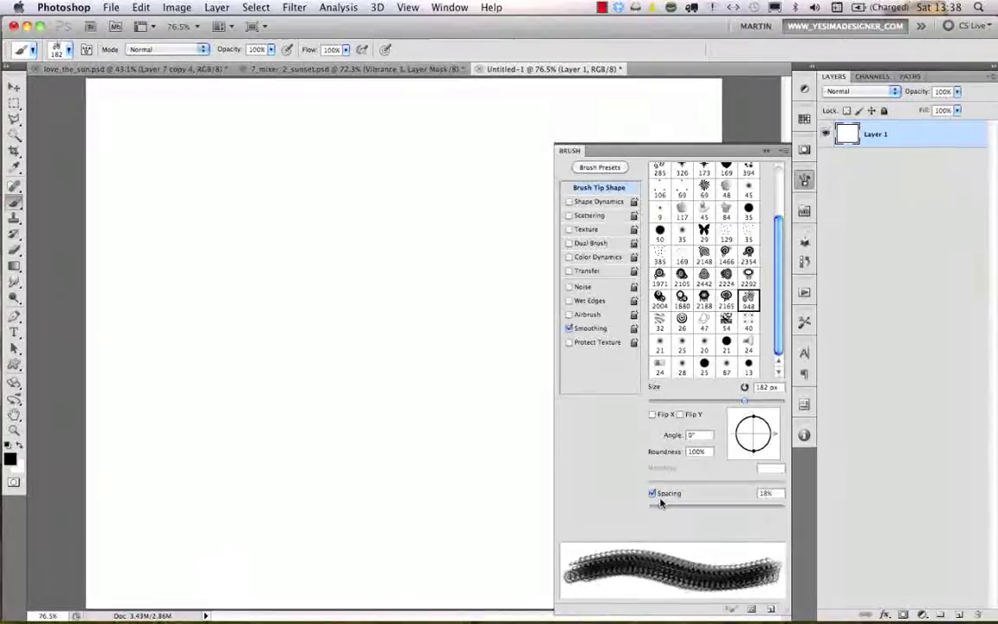
pyautogui.click(570, 201)
pyautogui.click(597, 202)
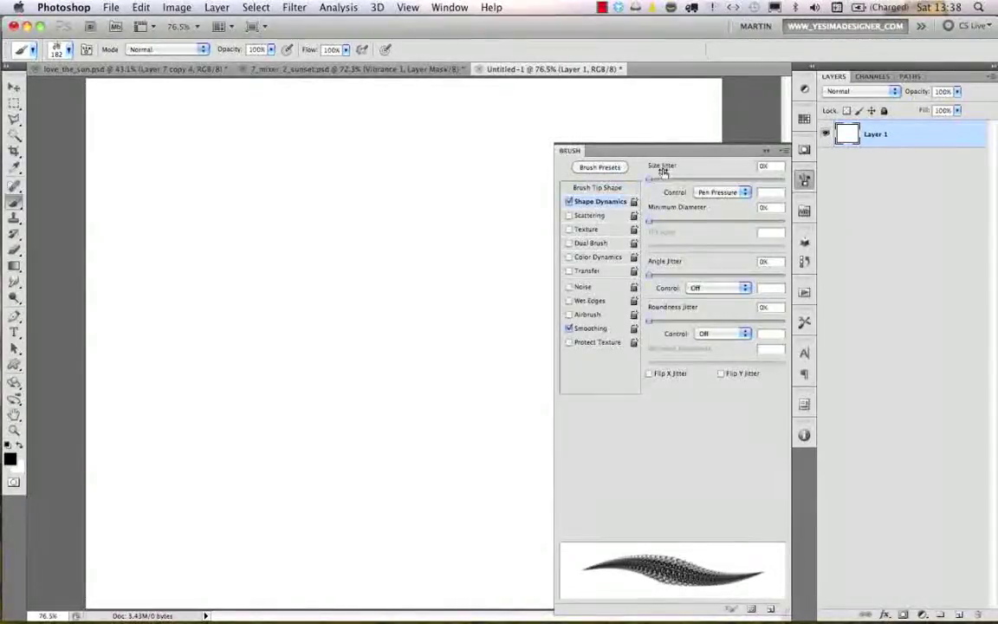
pyautogui.moveTo(649, 179); pyautogui.dragTo(724, 180)
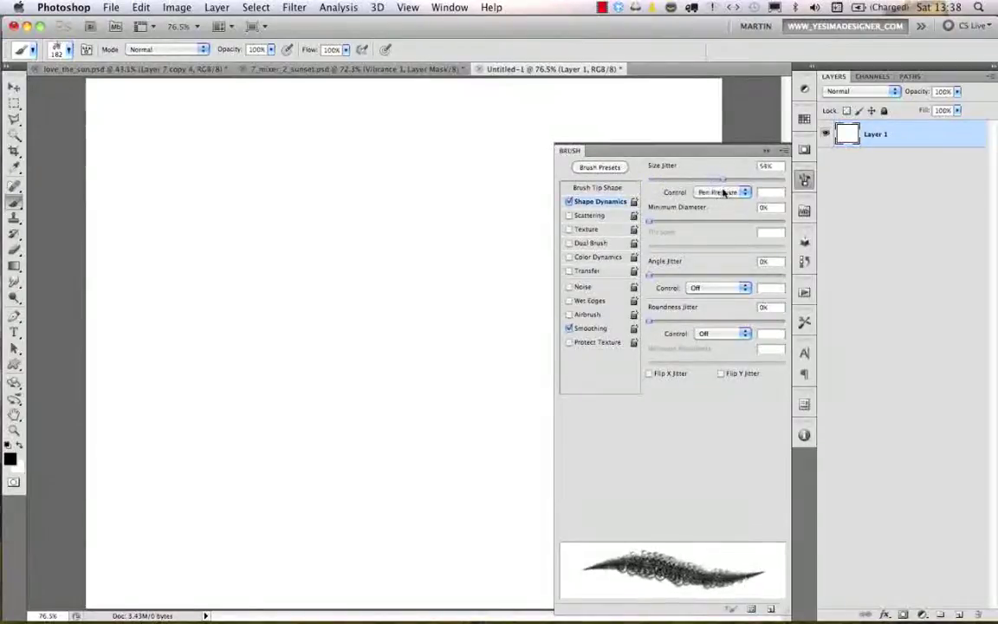
pyautogui.moveTo(184, 189)
pyautogui.mouseDown()
pyautogui.moveTo(286, 230)
pyautogui.moveTo(420, 321)
pyautogui.moveTo(490, 409)
pyautogui.mouseUp()
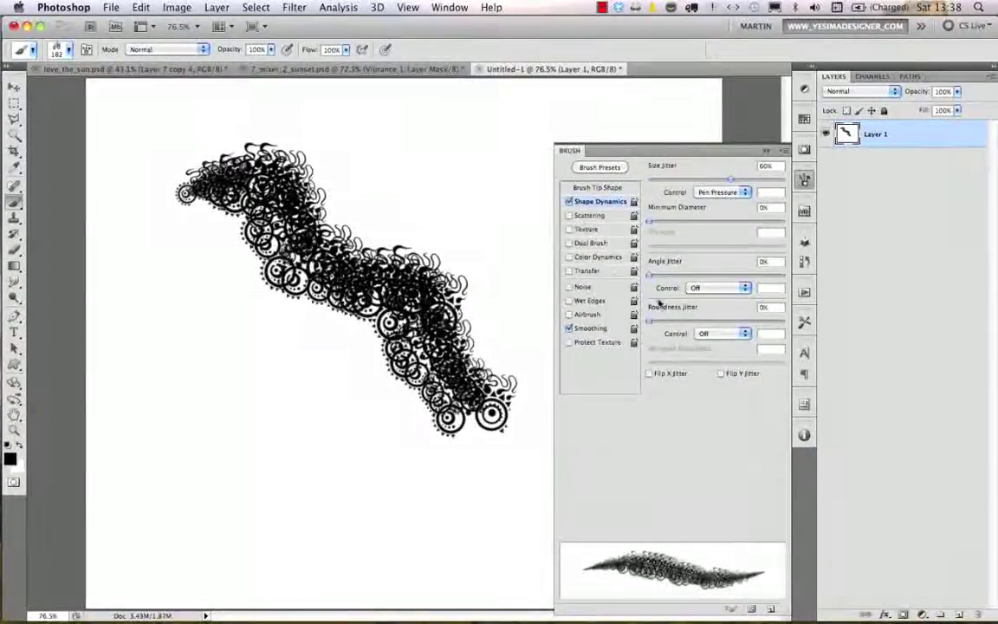
# Set the brush's Angle Jitter to 69% and enable Scattering at 352% on both axes.
pyautogui.moveTo(658, 274); pyautogui.dragTo(743, 275)
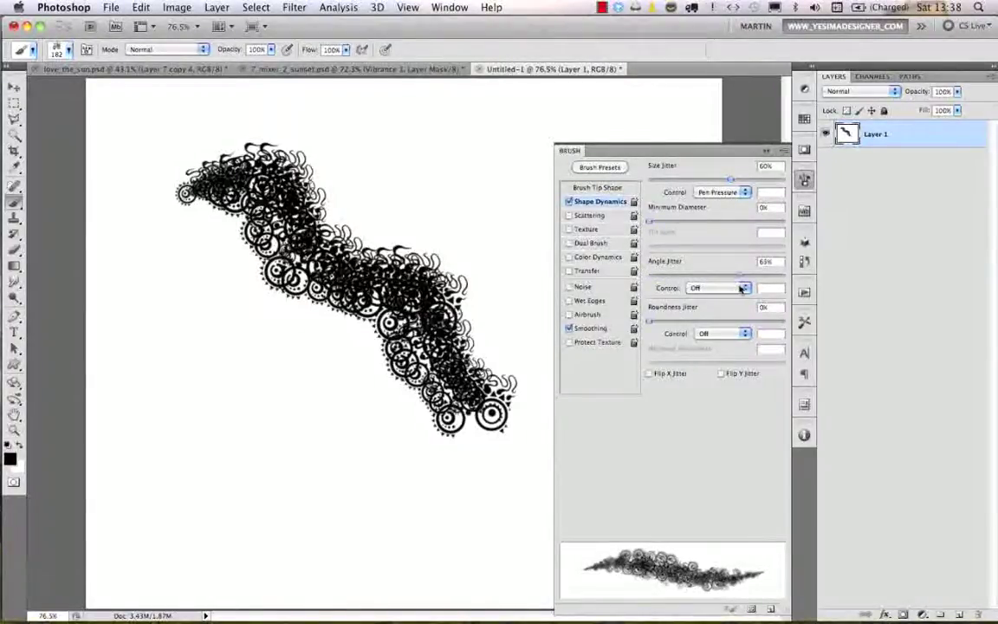
pyautogui.click(569, 216)
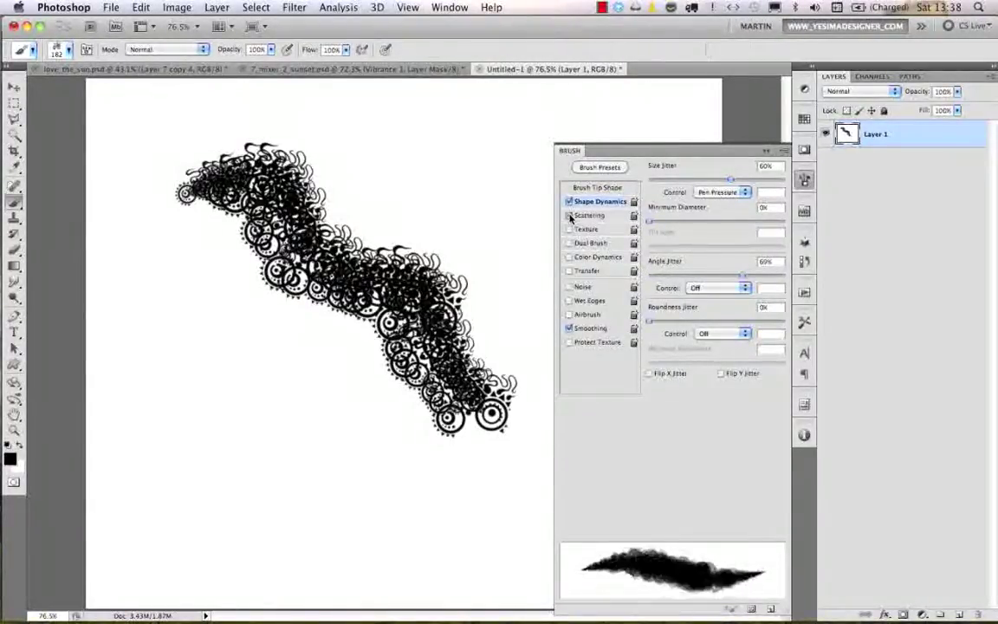
pyautogui.click(590, 215)
pyautogui.moveTo(652, 180); pyautogui.dragTo(696, 186)
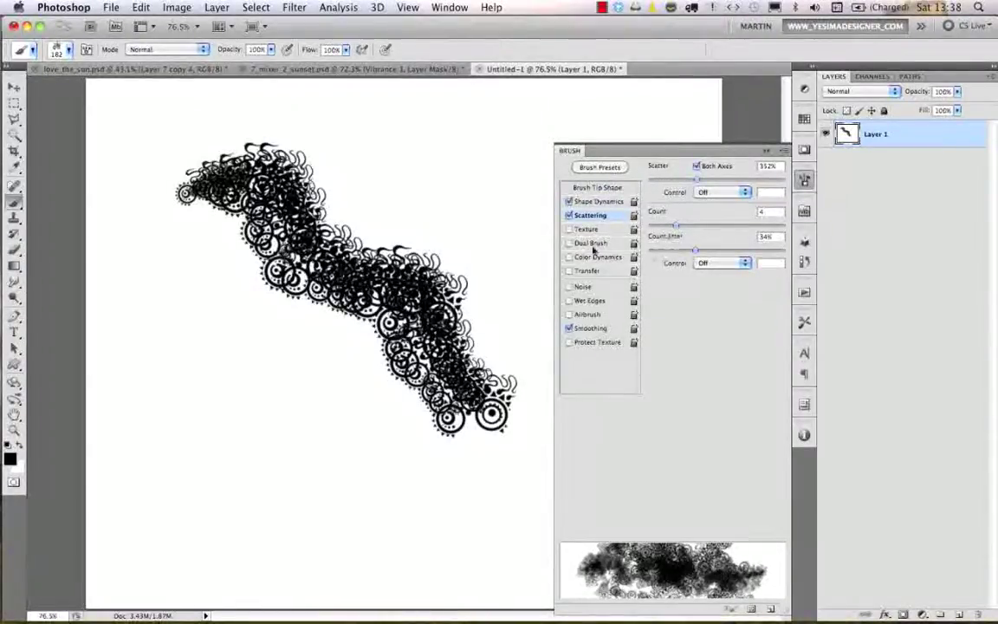
# Enable Transfer for the brush, raise its Opacity Jitter, and close the brush settings.
pyautogui.click(570, 272)
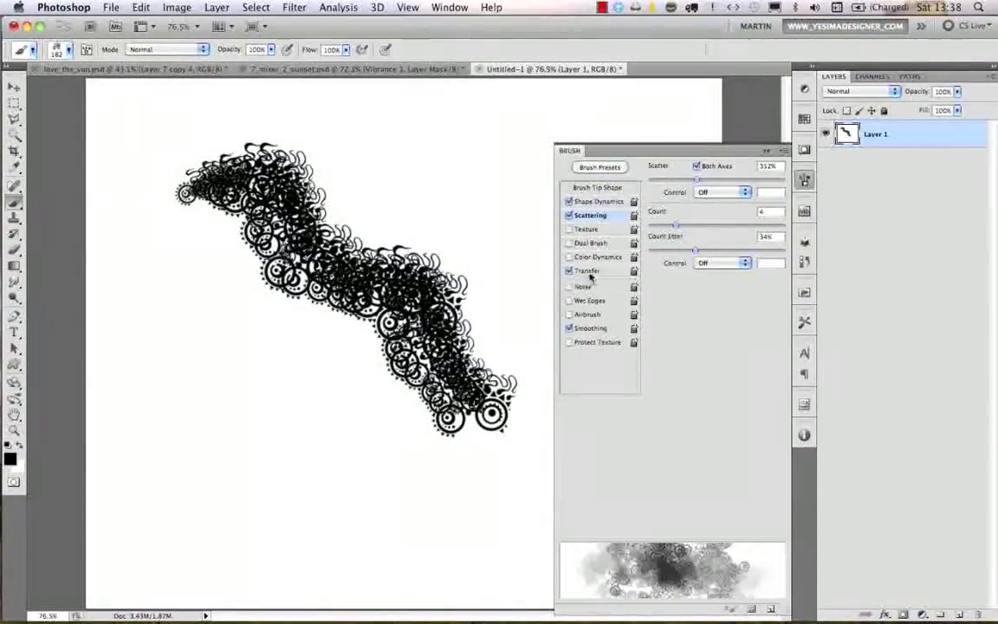
pyautogui.click(589, 272)
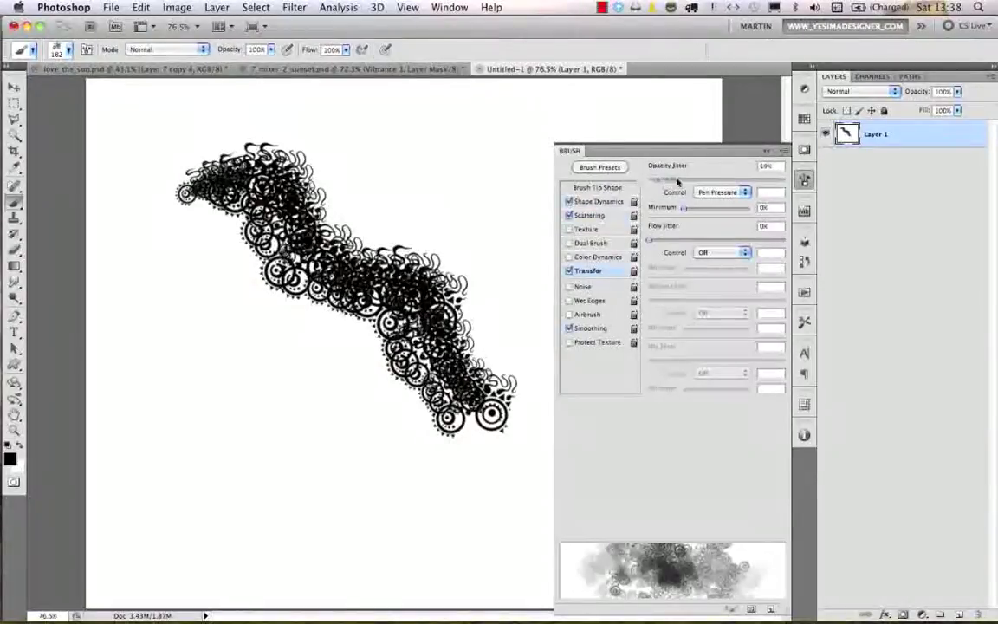
pyautogui.moveTo(678, 180); pyautogui.dragTo(693, 180)
pyautogui.click(804, 179)
# Undo the diagonal test stroke and paint overlapping scattered black ornaments across the upper and middle canvas of Layer 1.
pyautogui.press('super+z')
pyautogui.moveTo(234, 173)
pyautogui.mouseDown()
pyautogui.moveTo(199, 225)
pyautogui.moveTo(364, 216)
pyautogui.moveTo(416, 347)
pyautogui.mouseUp()
pyautogui.moveTo(458, 229)
pyautogui.mouseDown()
pyautogui.moveTo(564, 329)
pyautogui.moveTo(346, 372)
pyautogui.moveTo(191, 225)
pyautogui.moveTo(305, 364)
pyautogui.moveTo(373, 226)
pyautogui.moveTo(468, 416)
pyautogui.mouseUp()
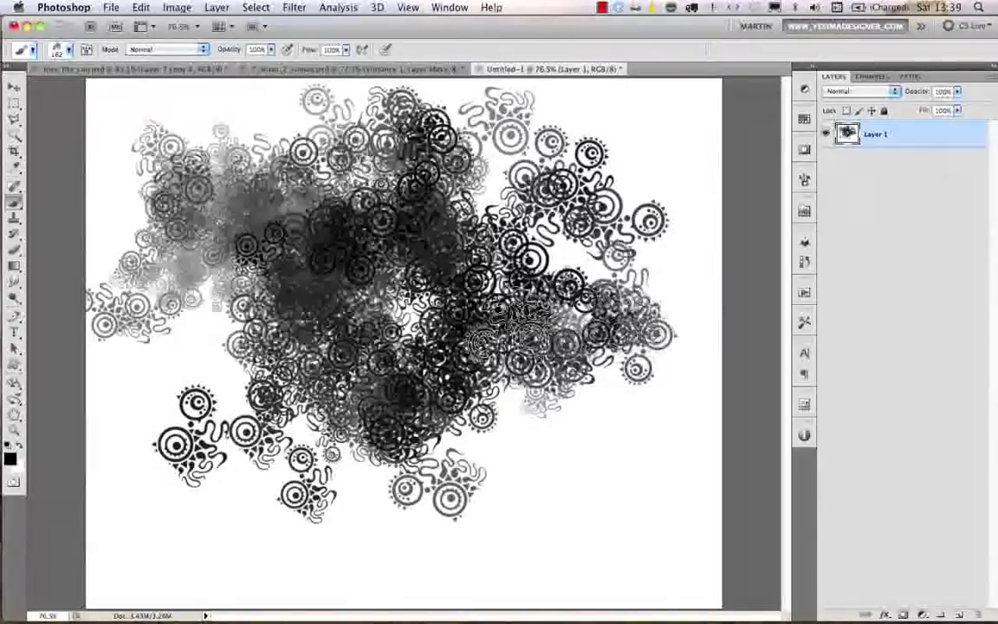
pyautogui.moveTo(322, 265); pyautogui.dragTo(554, 372)
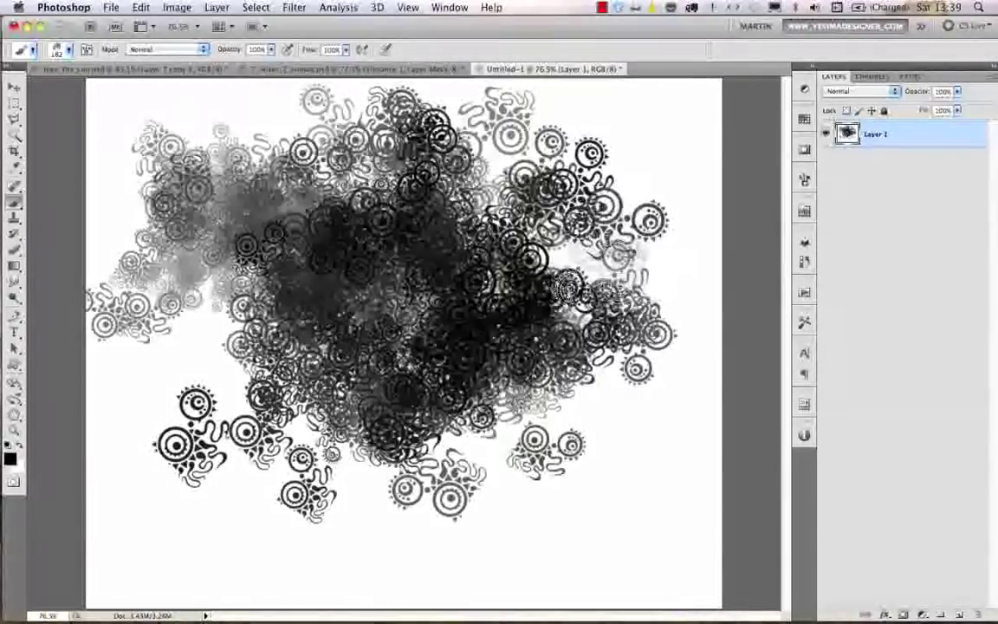
pyautogui.moveTo(277, 295)
pyautogui.mouseDown()
pyautogui.moveTo(121, 265)
pyautogui.moveTo(364, 347)
pyautogui.moveTo(555, 373)
pyautogui.mouseUp()
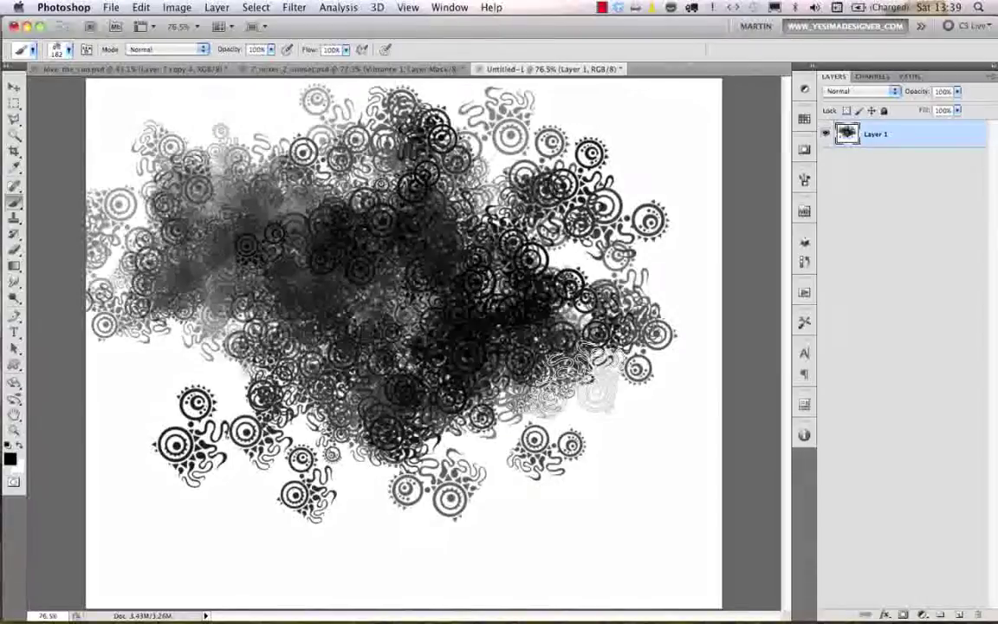
# Save the scattered ornament brush with its current dynamics as a new brush preset.
pyautogui.click(803, 180)
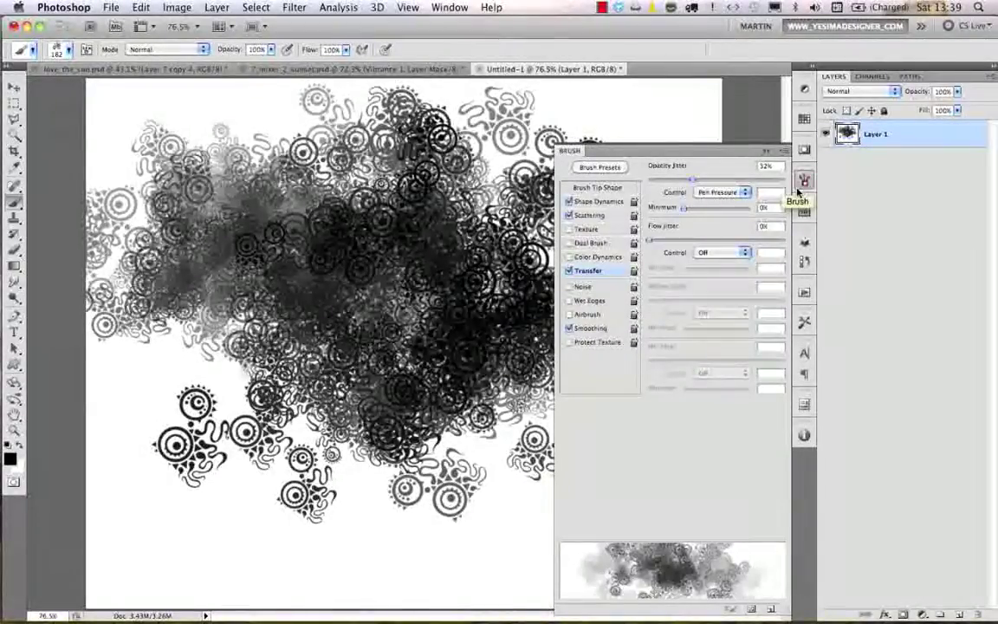
pyautogui.click(771, 610)
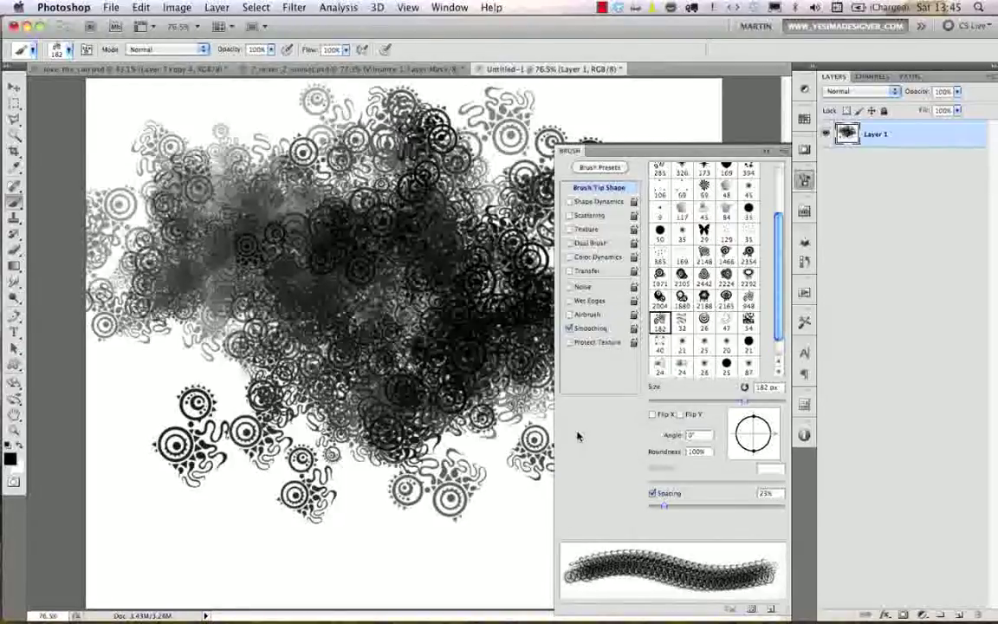
# Switch between the 948 px and 182 px ornament brush tips to compare them.
pyautogui.moveTo(390, 230); pyautogui.dragTo(434, 239)
pyautogui.press(',')
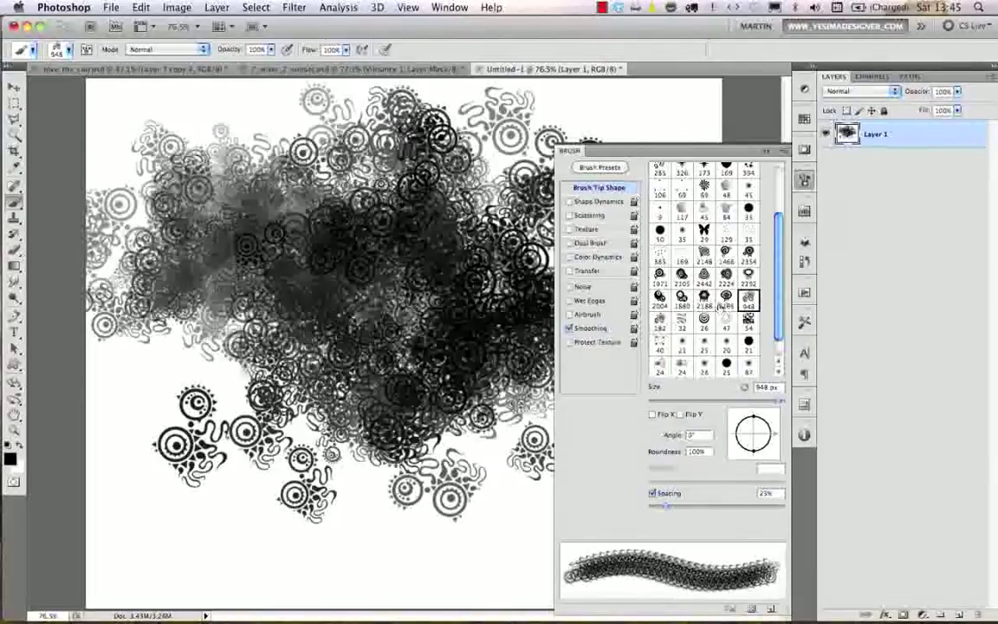
pyautogui.click(661, 321)
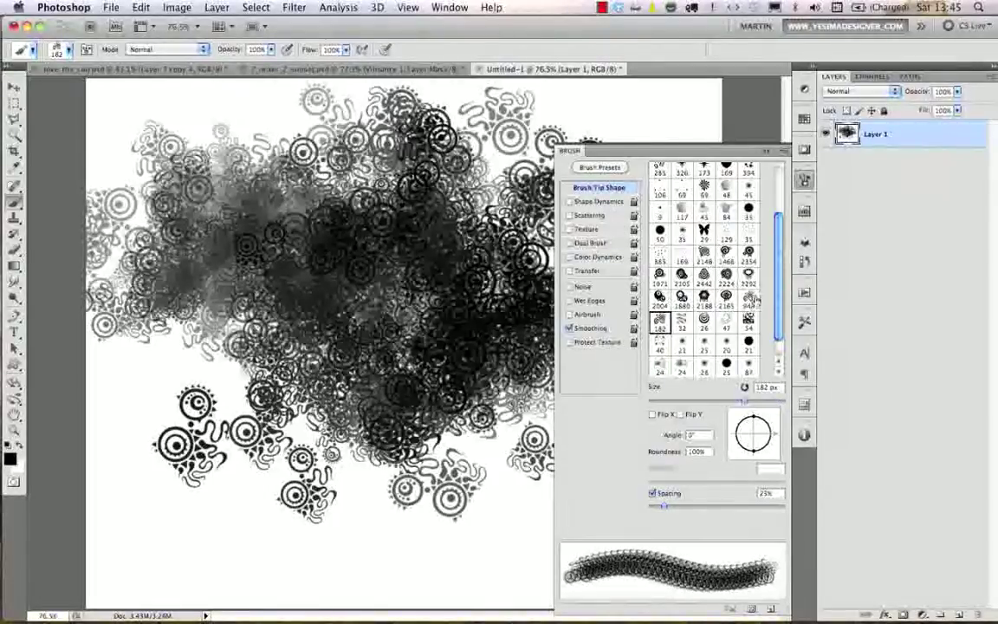
pyautogui.click(751, 299)
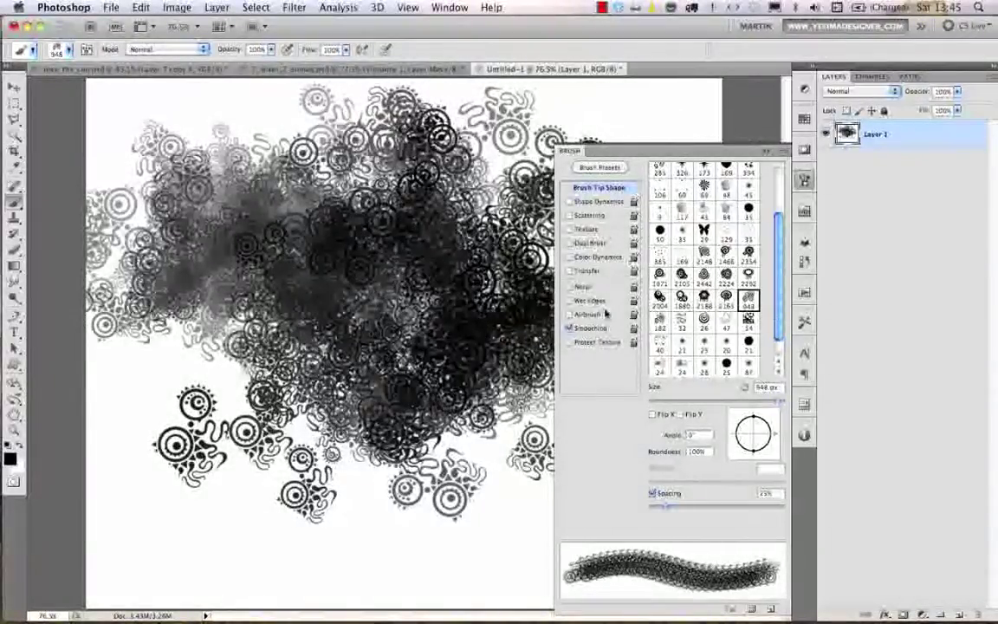
# Show the brush presets and load the saved 182 px scattered ornament preset.
pyautogui.click(602, 167)
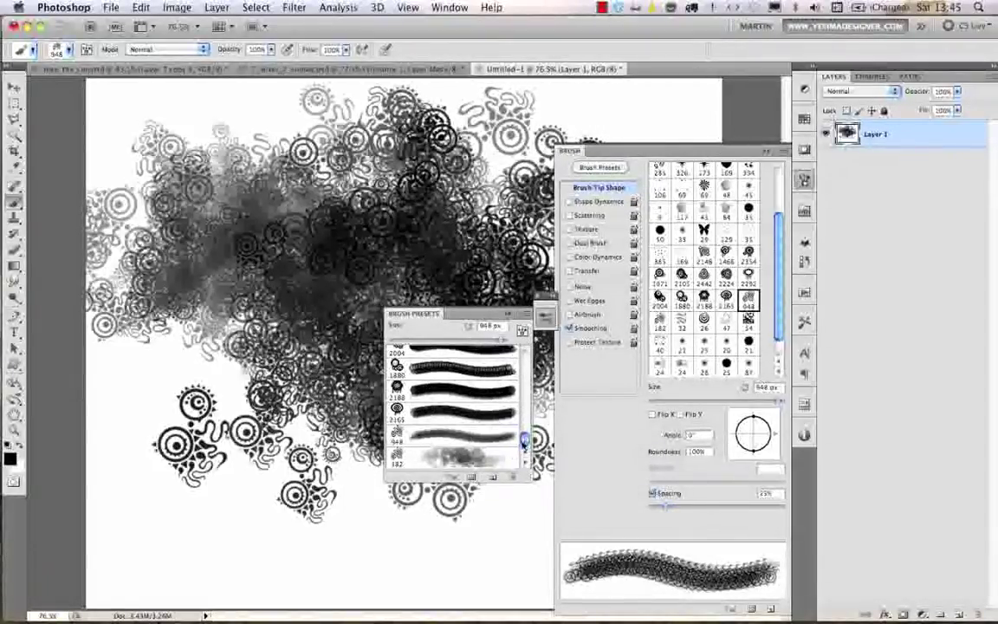
pyautogui.click(442, 457)
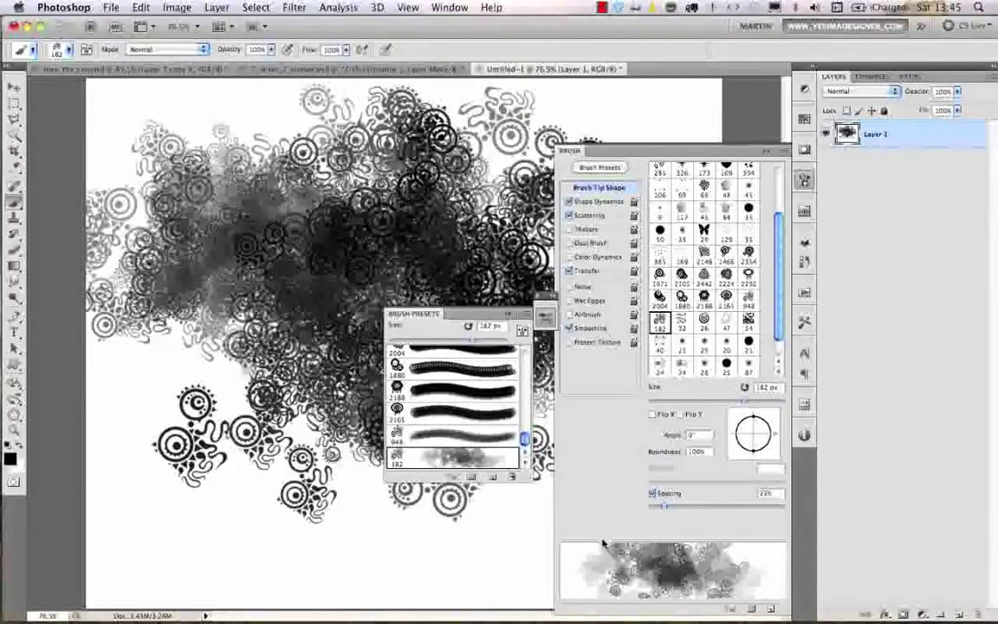
pyautogui.moveTo(460, 314); pyautogui.dragTo(438, 308)
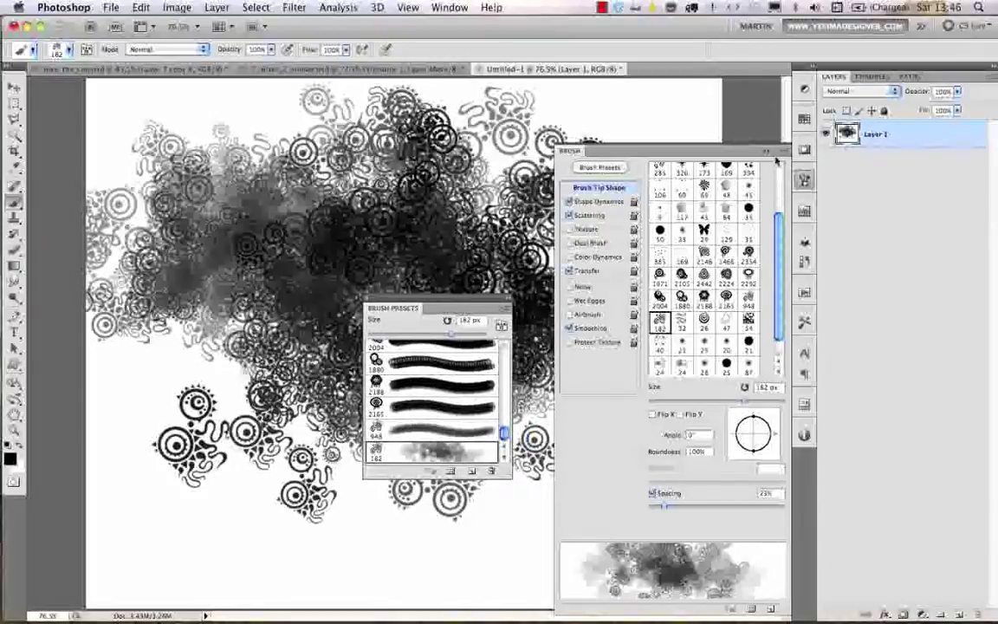
# Clear the brush controls and reload the 182 px ornament preset to restore its dynamics.
pyautogui.click(782, 153)
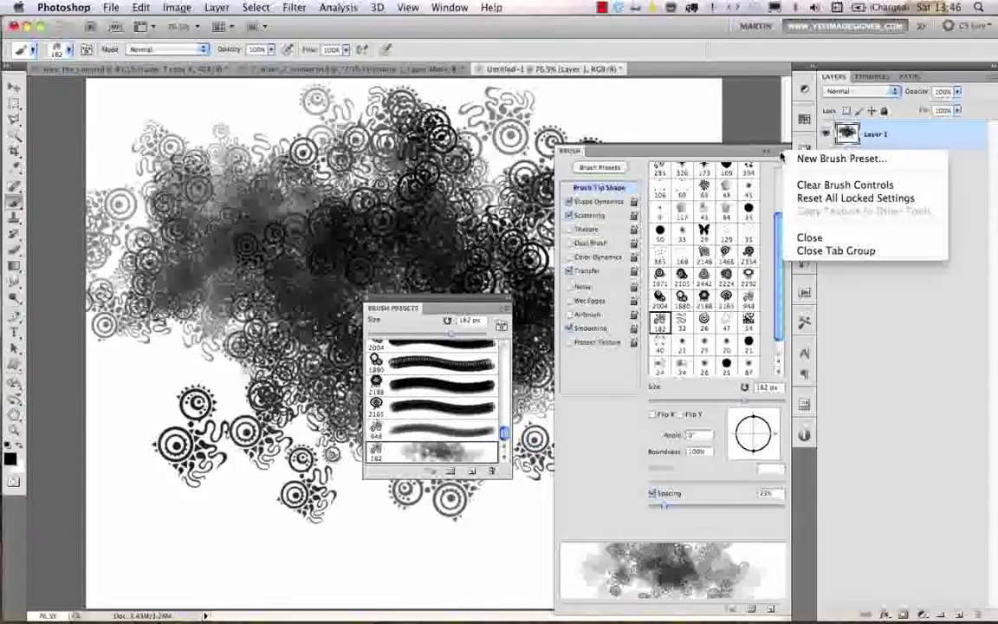
pyautogui.click(822, 185)
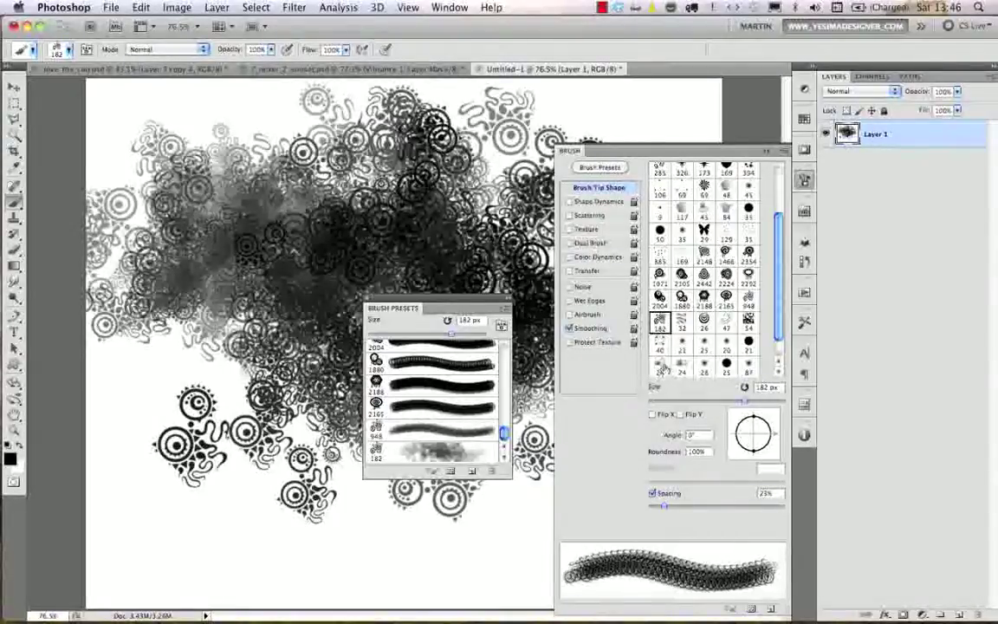
pyautogui.click(442, 452)
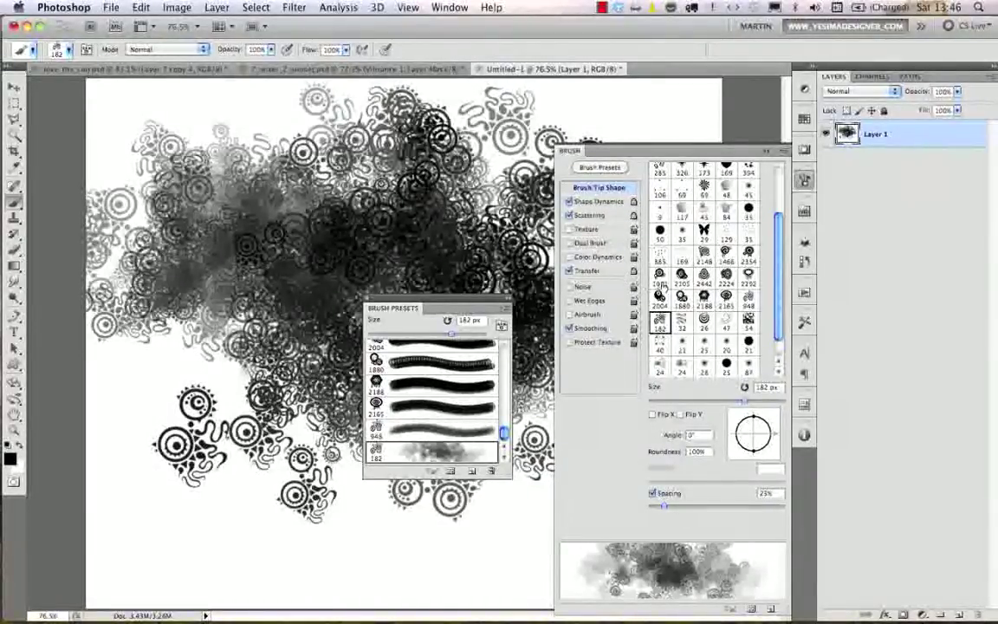
# Switch the brush tip to the 29 px butterfly and paint a winding scattered stroke across the lower canvas.
pyautogui.click(702, 232)
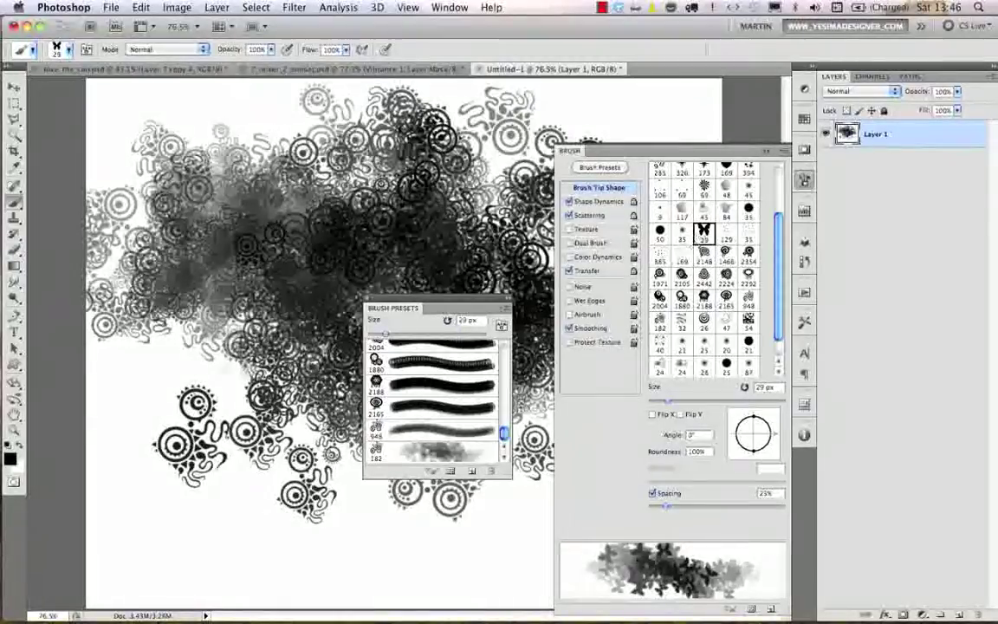
pyautogui.moveTo(109, 386)
pyautogui.mouseDown()
pyautogui.moveTo(173, 442)
pyautogui.moveTo(191, 507)
pyautogui.moveTo(264, 550)
pyautogui.moveTo(357, 533)
pyautogui.moveTo(481, 572)
pyautogui.mouseUp()
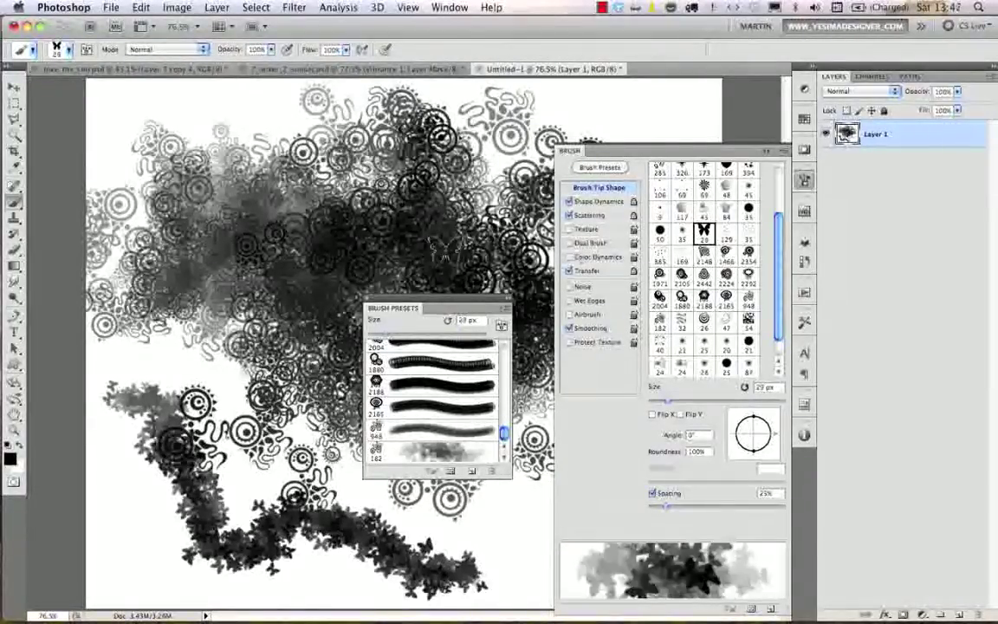
# Enlarge the butterfly brush to 64 px and close the brush settings.
pyautogui.press(']')
pyautogui.press(']')
pyautogui.press(']')
pyautogui.press(']')
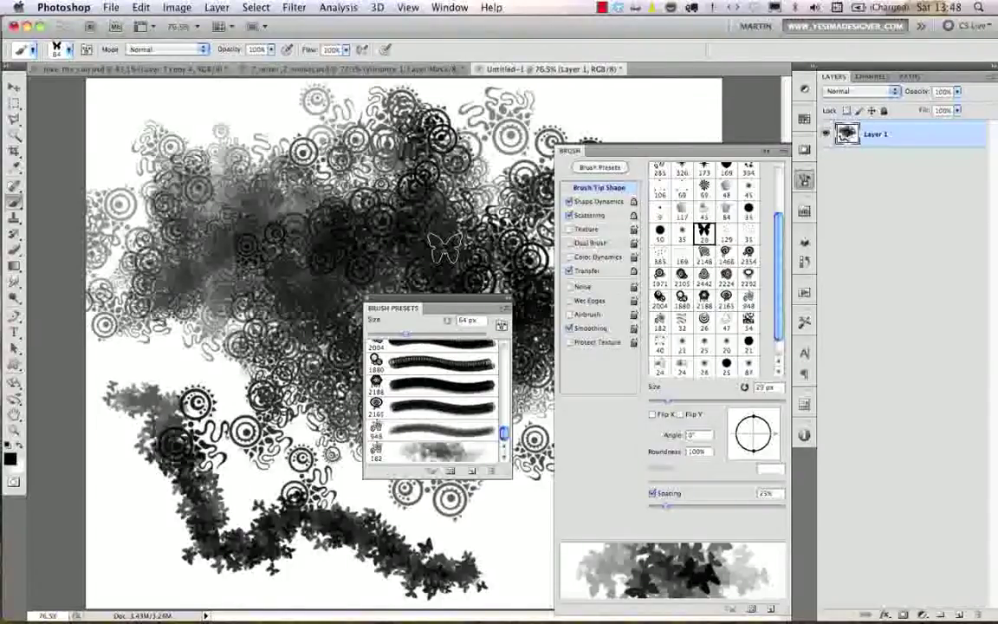
pyautogui.moveTo(184, 157)
pyautogui.mouseDown()
pyautogui.moveTo(232, 140)
pyautogui.moveTo(225, 195)
pyautogui.moveTo(235, 226)
pyautogui.moveTo(302, 254)
pyautogui.moveTo(309, 281)
pyautogui.moveTo(334, 273)
pyautogui.moveTo(345, 287)
pyautogui.moveTo(330, 264)
pyautogui.moveTo(334, 276)
pyautogui.mouseUp()
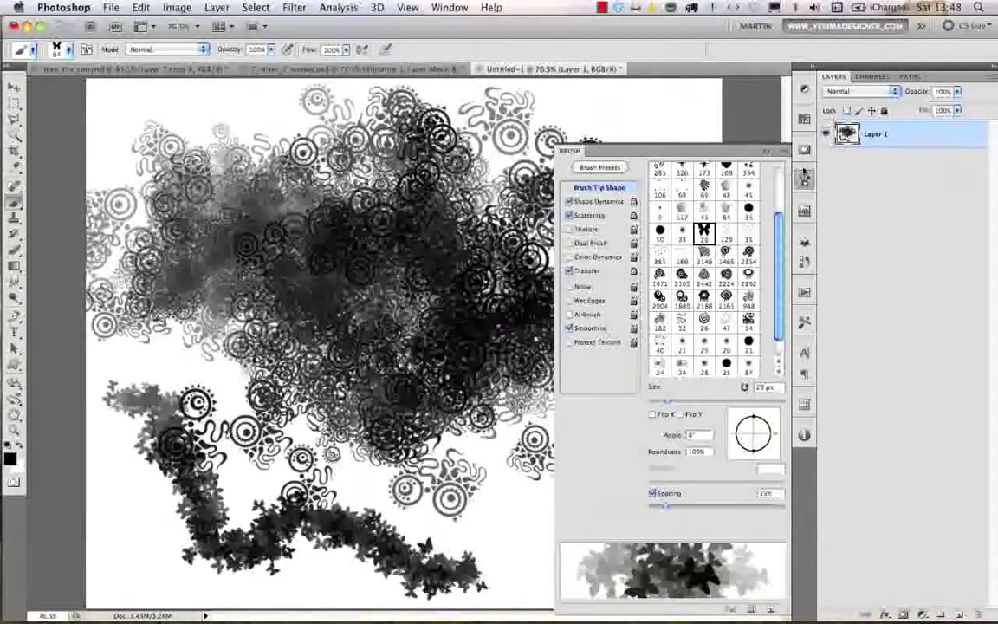
pyautogui.click(805, 178)
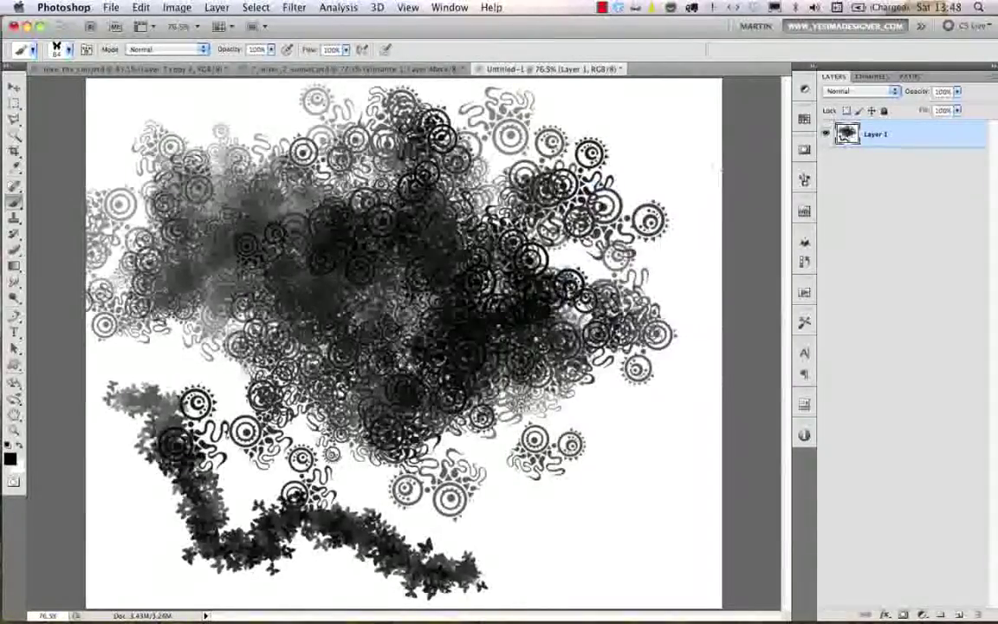
# Switch to 7_mixer_2_sunset.psd and choose the Round Fan Stiff Thin Bristles brush.
pyautogui.click(338, 69)
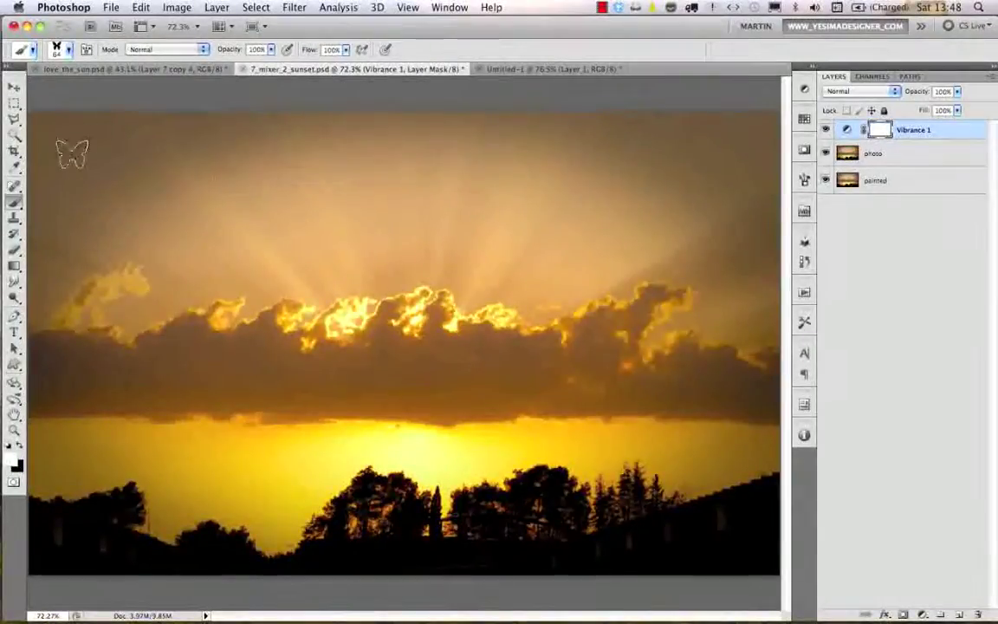
pyautogui.click(69, 52)
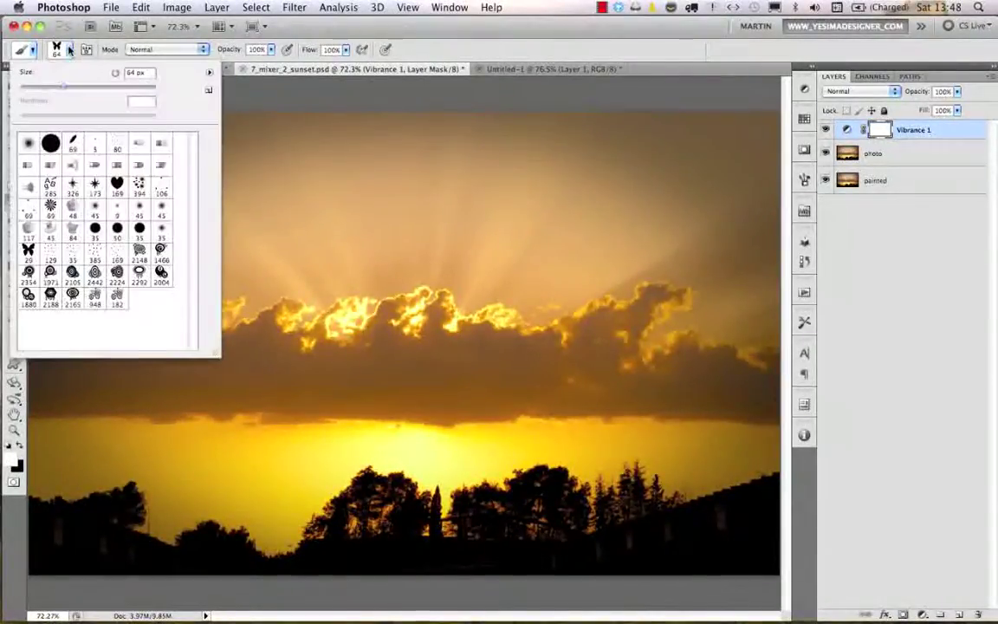
pyautogui.click(72, 165)
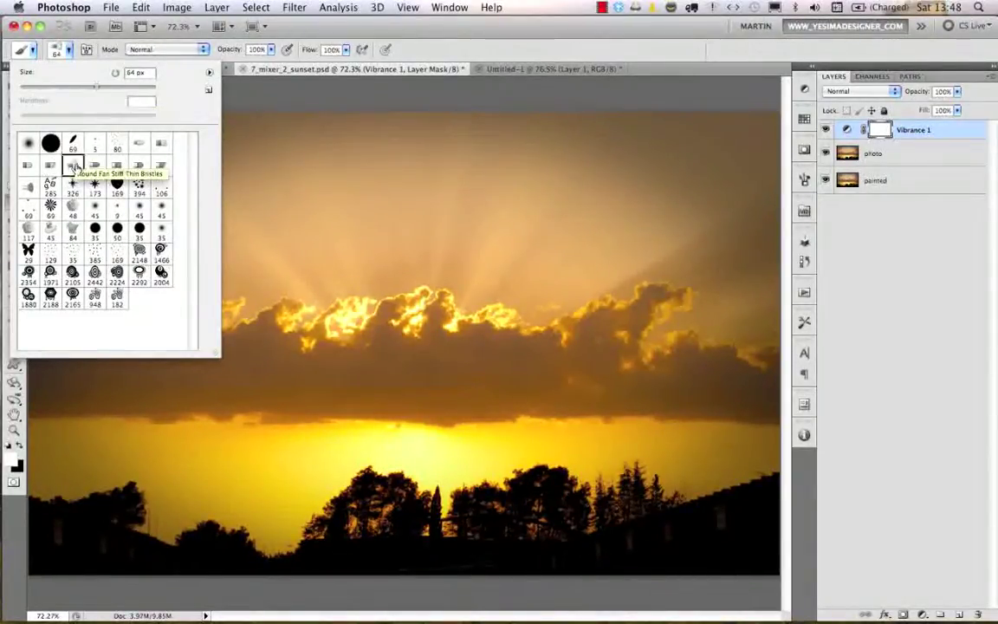
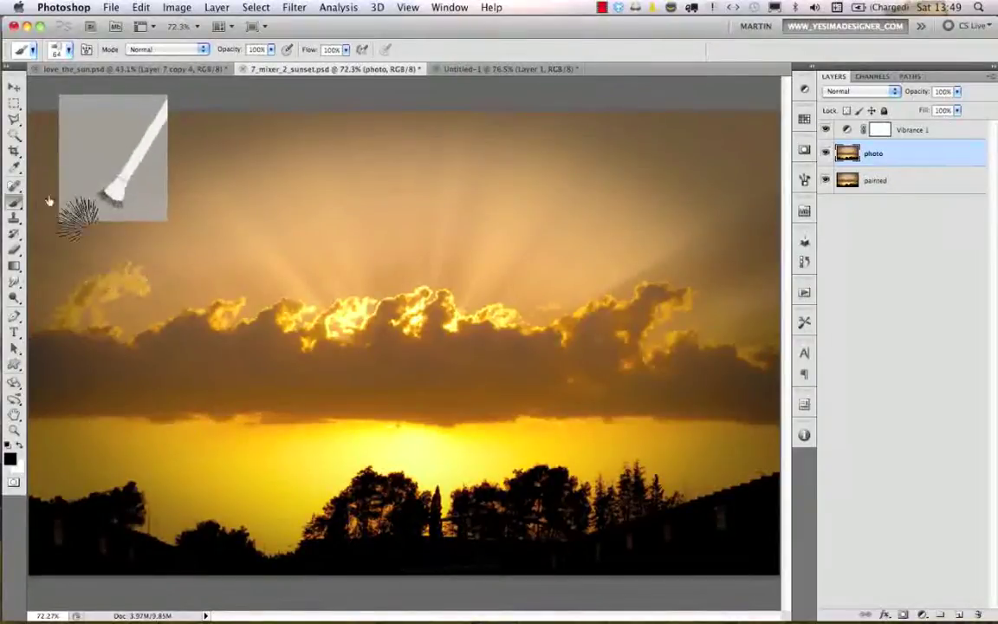
# Activate the Mixer Brush tool and give it the Round Fan Stiff Thin Bristles tip.
pyautogui.moveTo(14, 200)
pyautogui.mouseDown()
pyautogui.moveTo(57, 206)
pyautogui.moveTo(79, 244)
pyautogui.mouseUp()
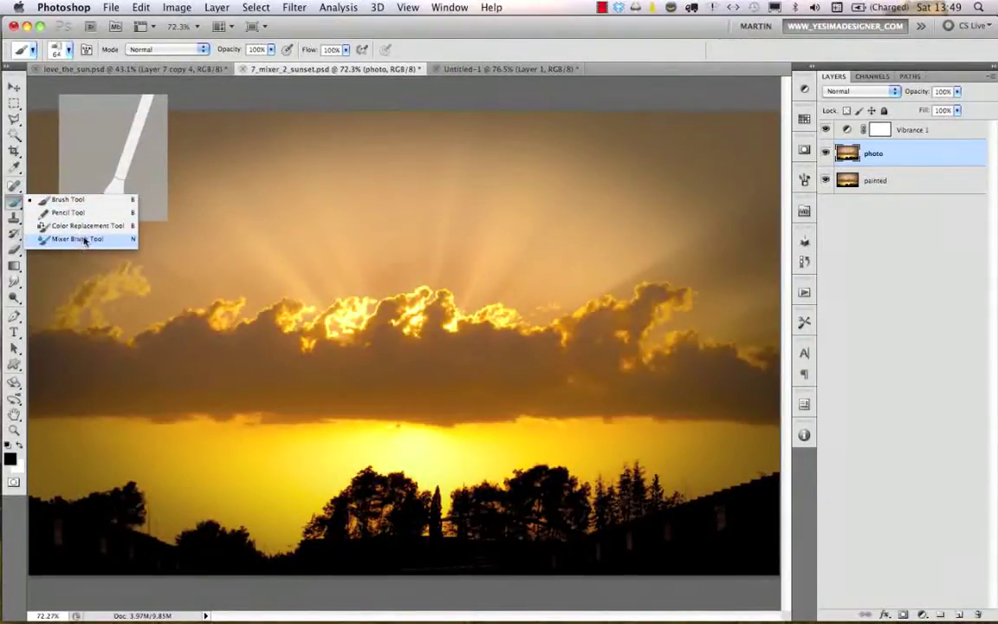
pyautogui.click(84, 241)
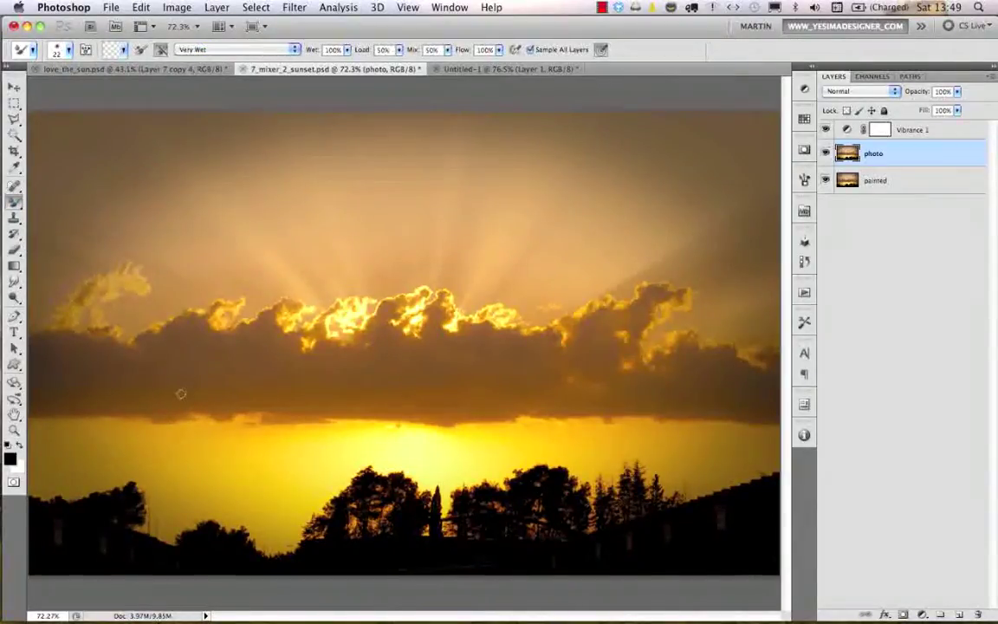
pyautogui.moveTo(180, 395)
pyautogui.mouseDown()
pyautogui.moveTo(198, 402)
pyautogui.moveTo(157, 372)
pyautogui.mouseUp()
pyautogui.click(68, 52)
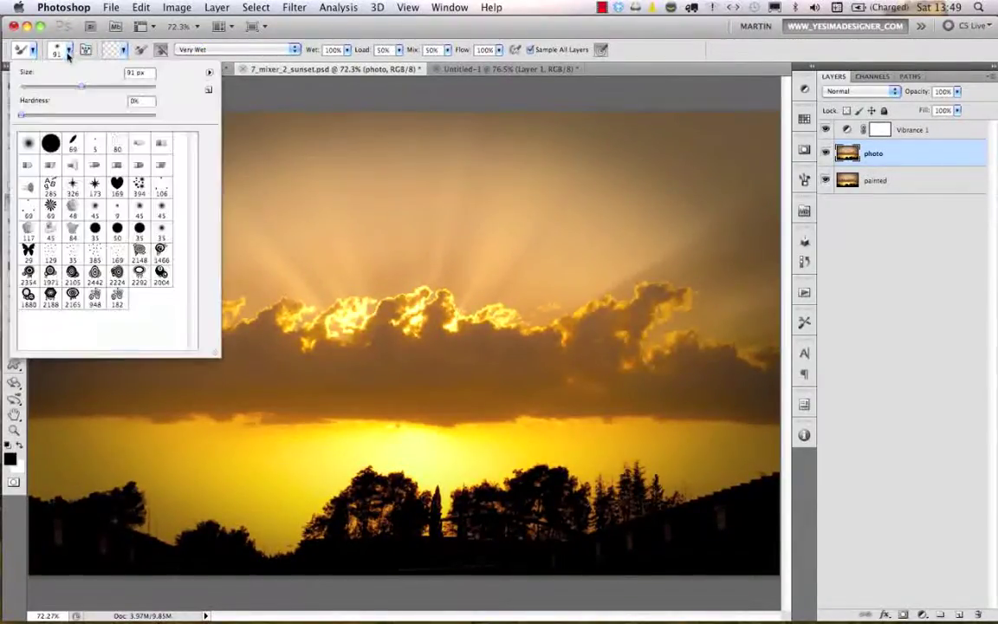
pyautogui.click(72, 165)
pyautogui.press('Return')
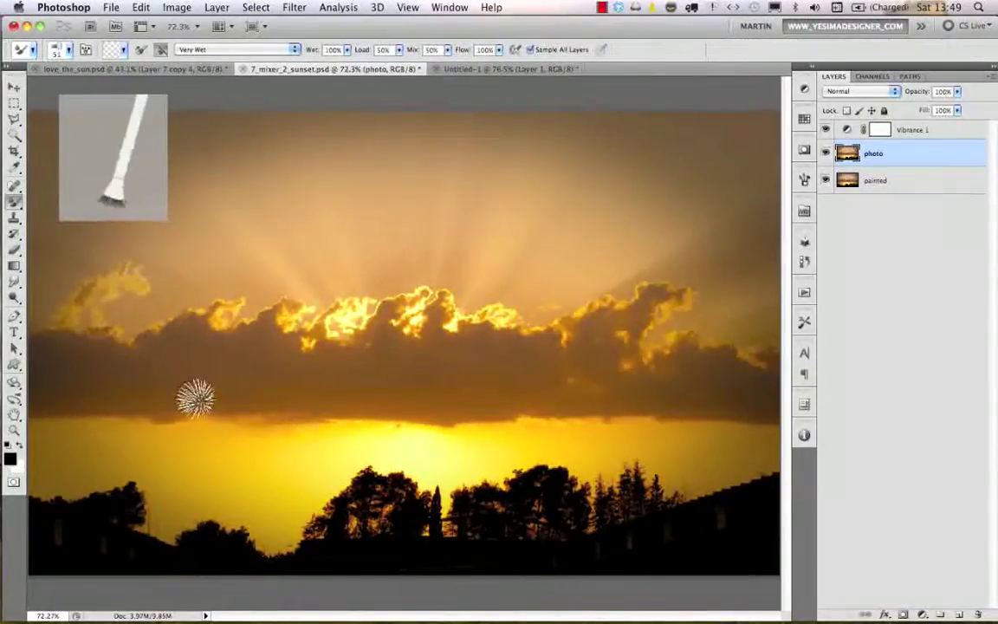
# Blend the lower edge of the cloud bank into the yellow sky on the photo layer with the fan-shaped Mixer Brush.
pyautogui.moveTo(196, 398)
pyautogui.mouseDown()
pyautogui.moveTo(295, 432)
pyautogui.moveTo(339, 404)
pyautogui.moveTo(178, 398)
pyautogui.moveTo(211, 407)
pyautogui.mouseUp()
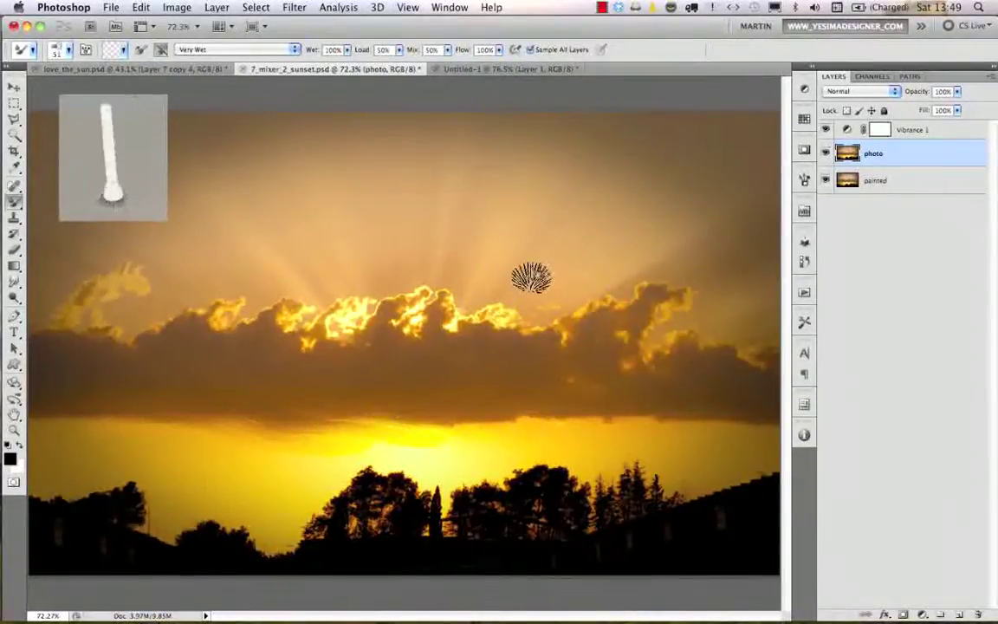
pyautogui.scroll(4, 284, 403)
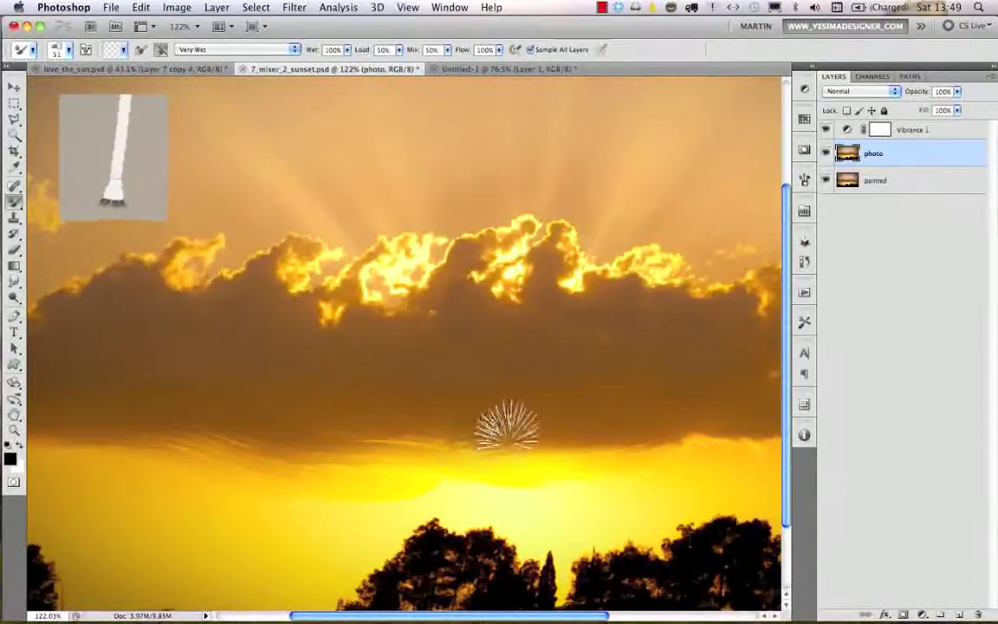
pyautogui.moveTo(122, 407); pyautogui.dragTo(304, 401)
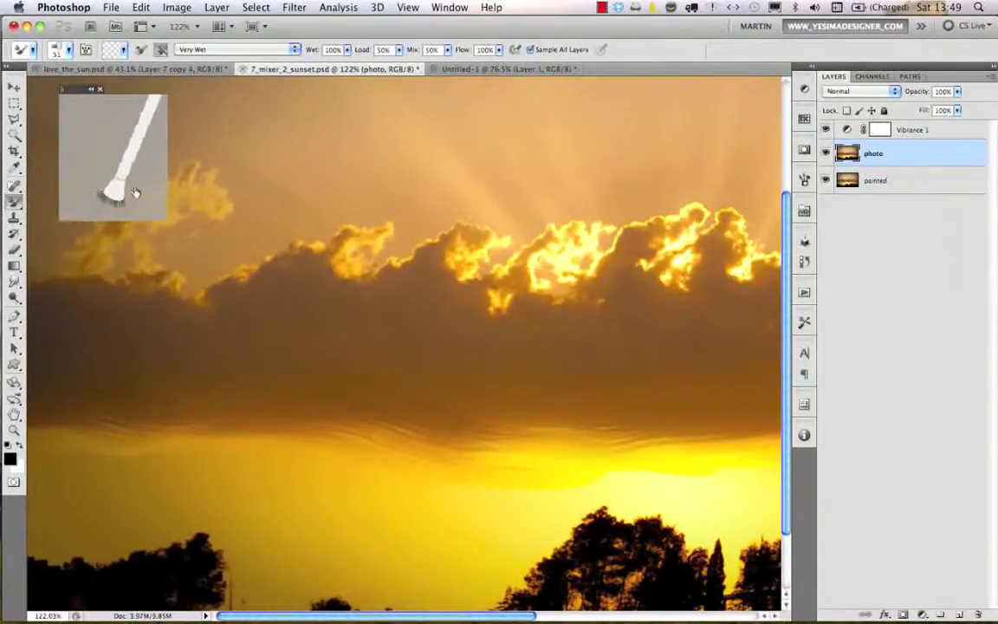
# Load the "paint on photo dense" Mixer Brush preset and smear broad strokes along the cloud bank's lower edge.
pyautogui.click(32, 49)
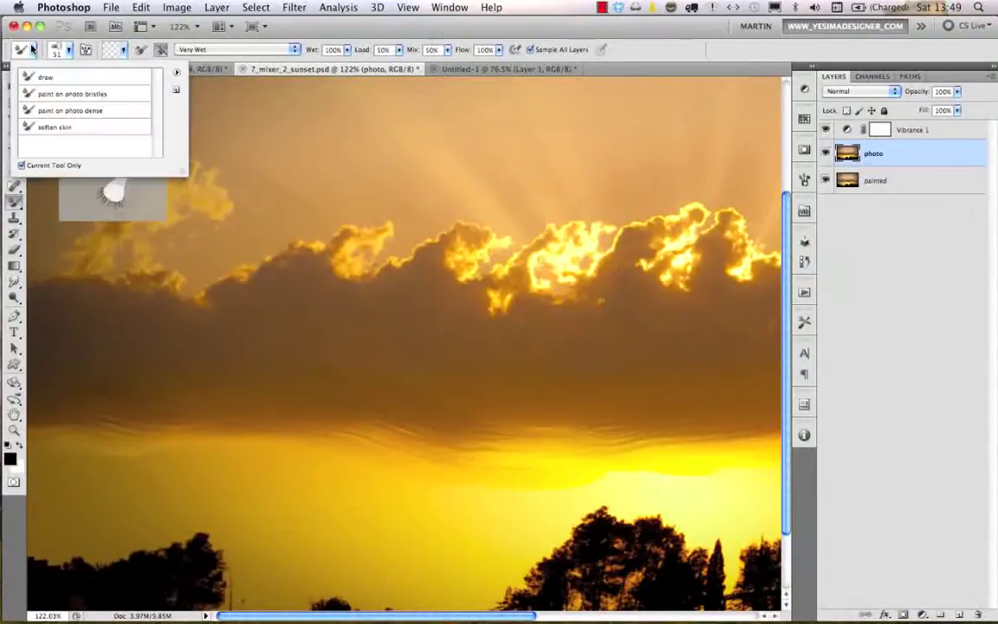
pyautogui.click(87, 113)
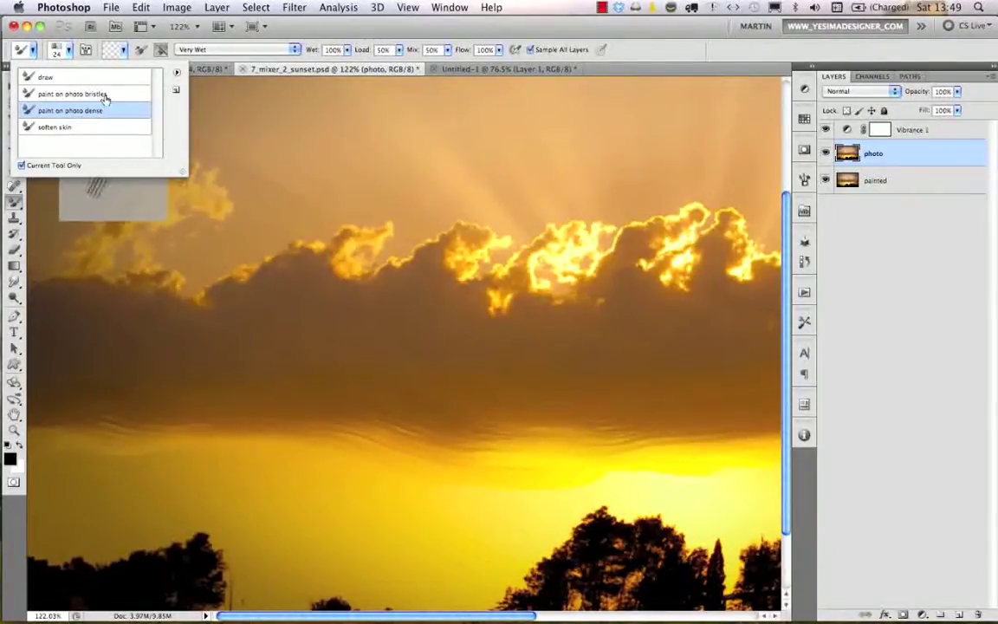
pyautogui.click(297, 37)
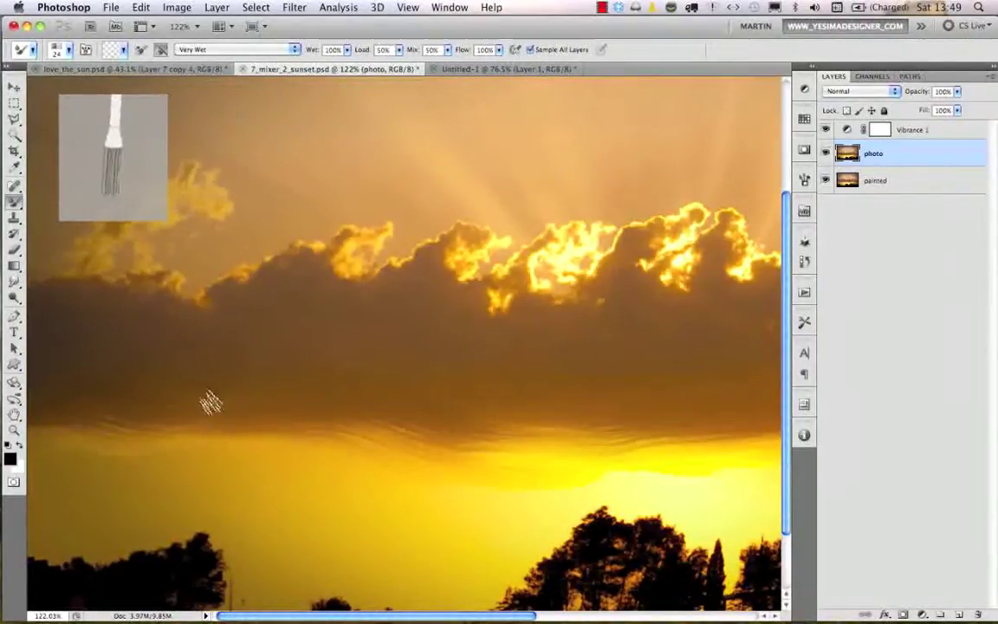
pyautogui.moveTo(211, 401)
pyautogui.mouseDown()
pyautogui.moveTo(328, 436)
pyautogui.moveTo(268, 414)
pyautogui.mouseUp()
pyautogui.moveTo(146, 420)
pyautogui.mouseDown()
pyautogui.moveTo(384, 435)
pyautogui.moveTo(248, 395)
pyautogui.moveTo(425, 425)
pyautogui.moveTo(294, 420)
pyautogui.moveTo(429, 435)
pyautogui.moveTo(474, 424)
pyautogui.moveTo(245, 410)
pyautogui.moveTo(217, 398)
pyautogui.moveTo(327, 436)
pyautogui.moveTo(435, 429)
pyautogui.moveTo(482, 402)
pyautogui.moveTo(294, 411)
pyautogui.moveTo(208, 401)
pyautogui.moveTo(119, 412)
pyautogui.moveTo(291, 421)
pyautogui.moveTo(543, 413)
pyautogui.moveTo(403, 405)
pyautogui.moveTo(474, 431)
pyautogui.moveTo(308, 433)
pyautogui.moveTo(469, 436)
pyautogui.moveTo(553, 425)
pyautogui.moveTo(442, 433)
pyautogui.moveTo(454, 419)
pyautogui.moveTo(553, 433)
pyautogui.moveTo(579, 419)
pyautogui.mouseUp()
pyautogui.moveTo(559, 230)
pyautogui.mouseDown()
pyautogui.moveTo(516, 262)
pyautogui.moveTo(519, 247)
pyautogui.moveTo(492, 266)
pyautogui.moveTo(331, 318)
pyautogui.moveTo(333, 340)
pyautogui.moveTo(426, 340)
pyautogui.mouseUp()
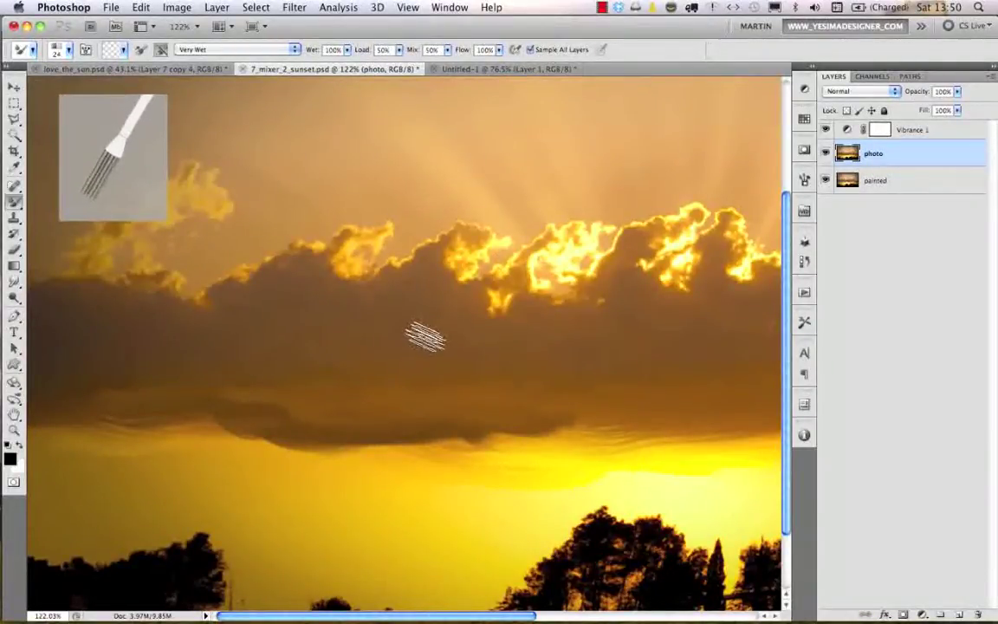
# Activate the Crop tool with the "Crop 5 inch x 7 inch 300 ppi" tool preset.
pyautogui.click(15, 153)
pyautogui.click(32, 51)
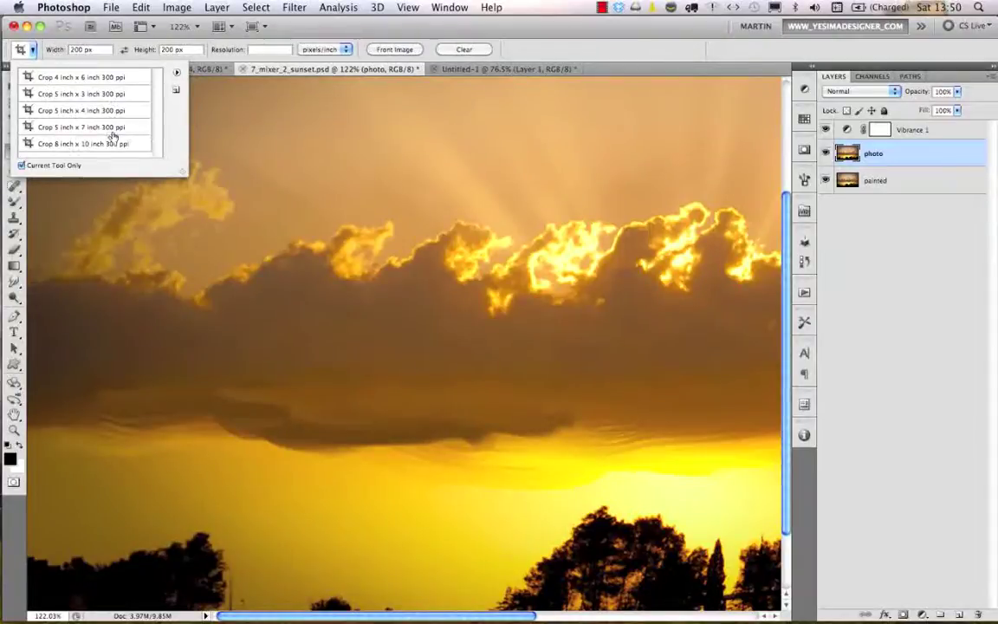
pyautogui.click(67, 128)
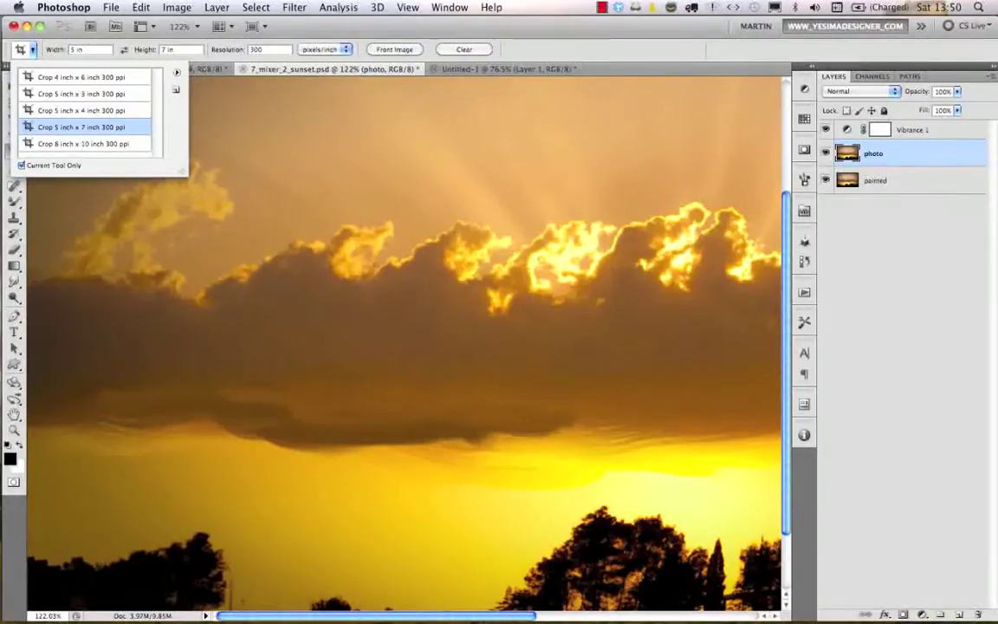
# Crop the sunset photo to a tall portrait section centred on the bright clouds and the trees below.
pyautogui.press('super+0')
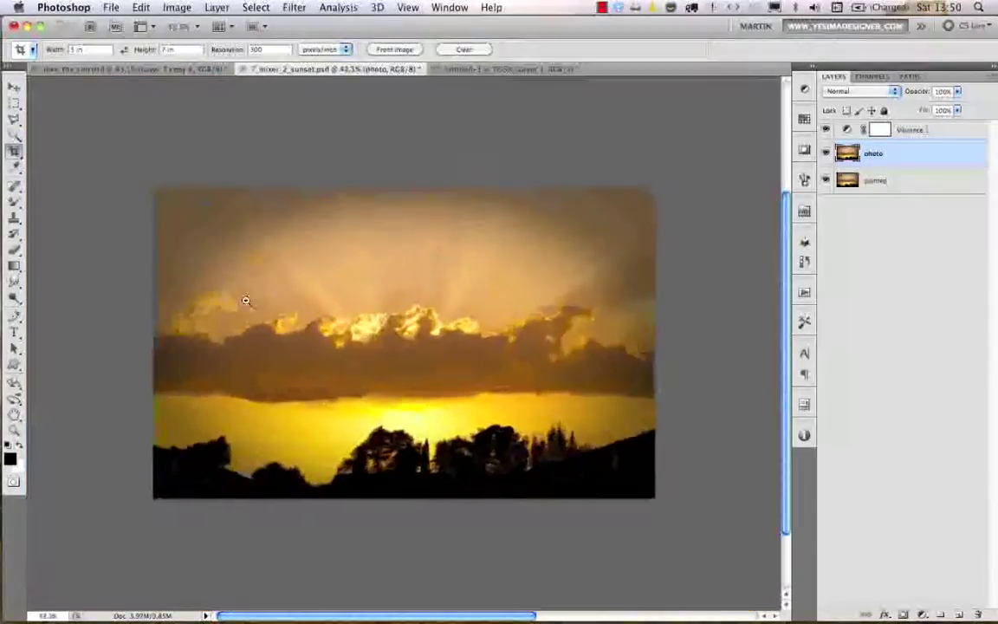
pyautogui.moveTo(220, 215); pyautogui.dragTo(356, 405)
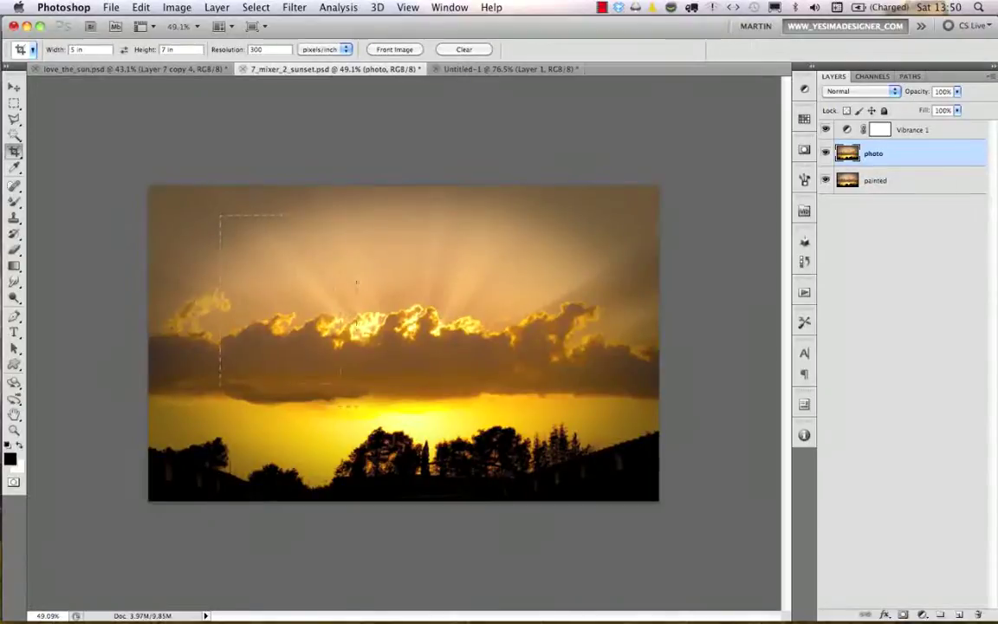
pyautogui.moveTo(390, 453); pyautogui.dragTo(419, 482)
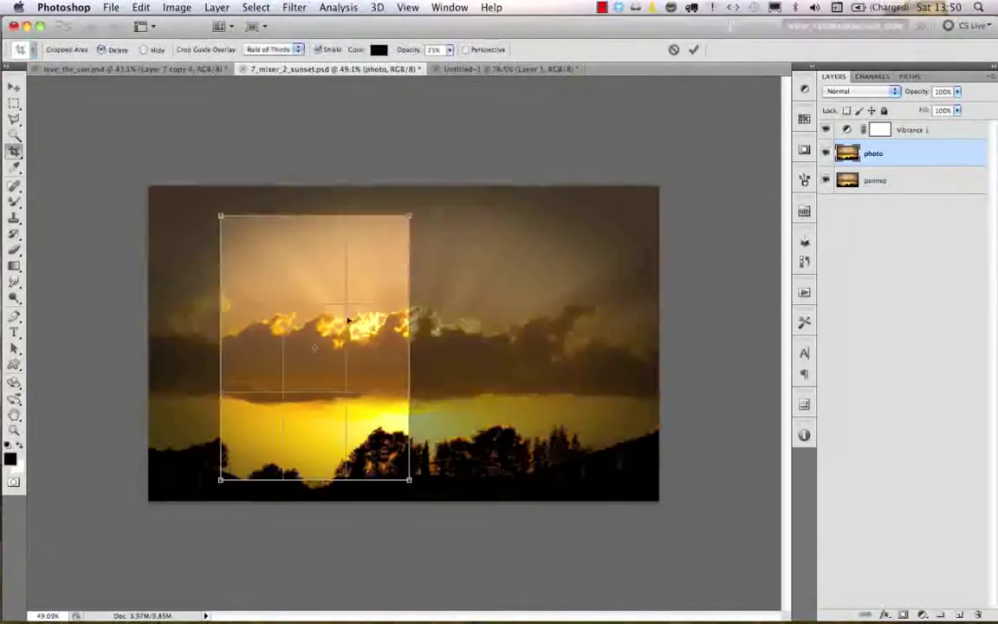
pyautogui.moveTo(379, 352); pyautogui.dragTo(458, 352)
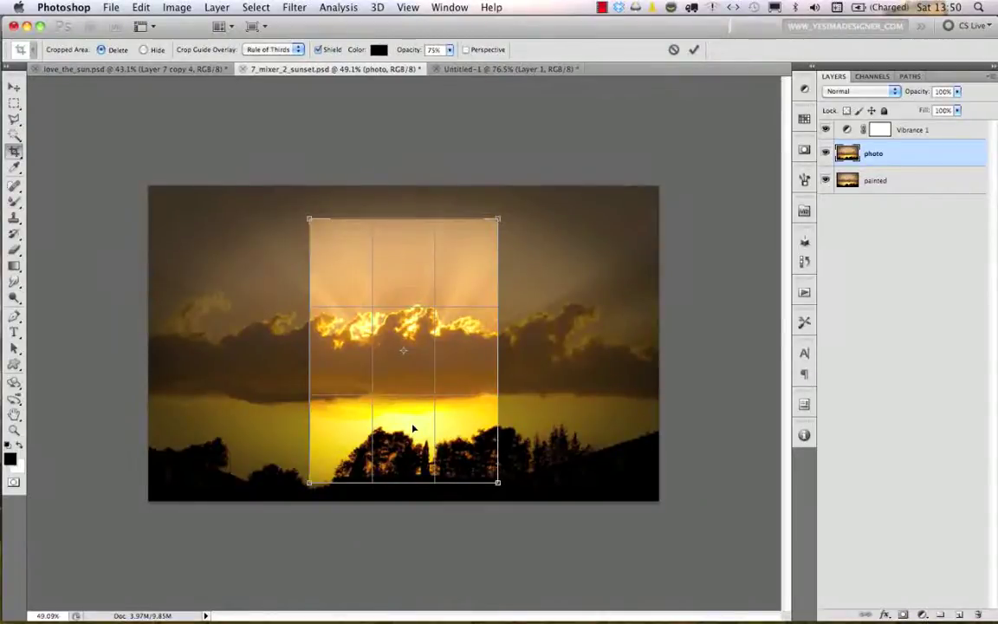
pyautogui.press('Return')
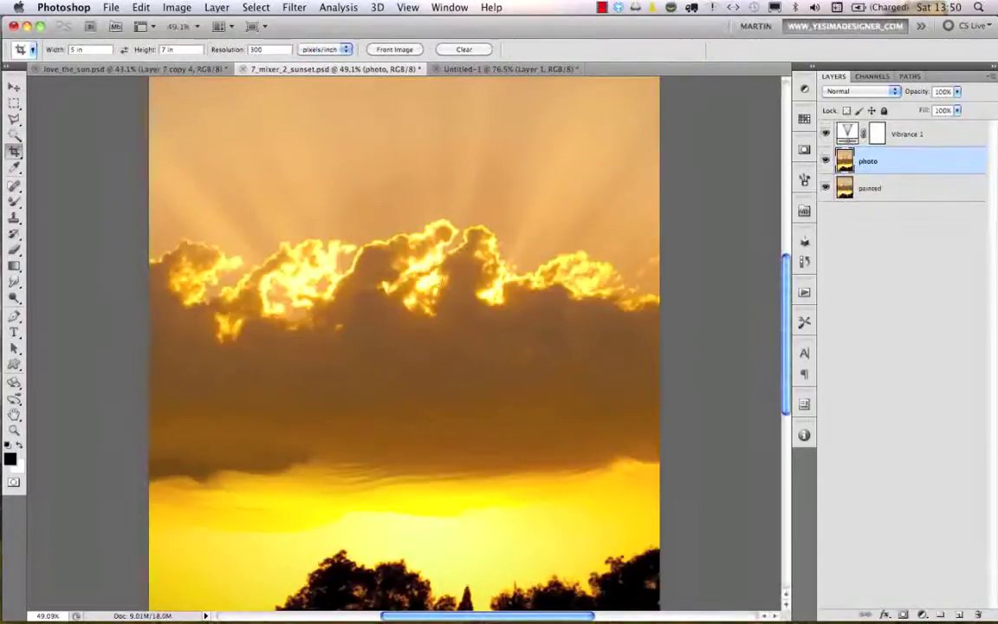
pyautogui.moveTo(440, 340); pyautogui.dragTo(414, 338)
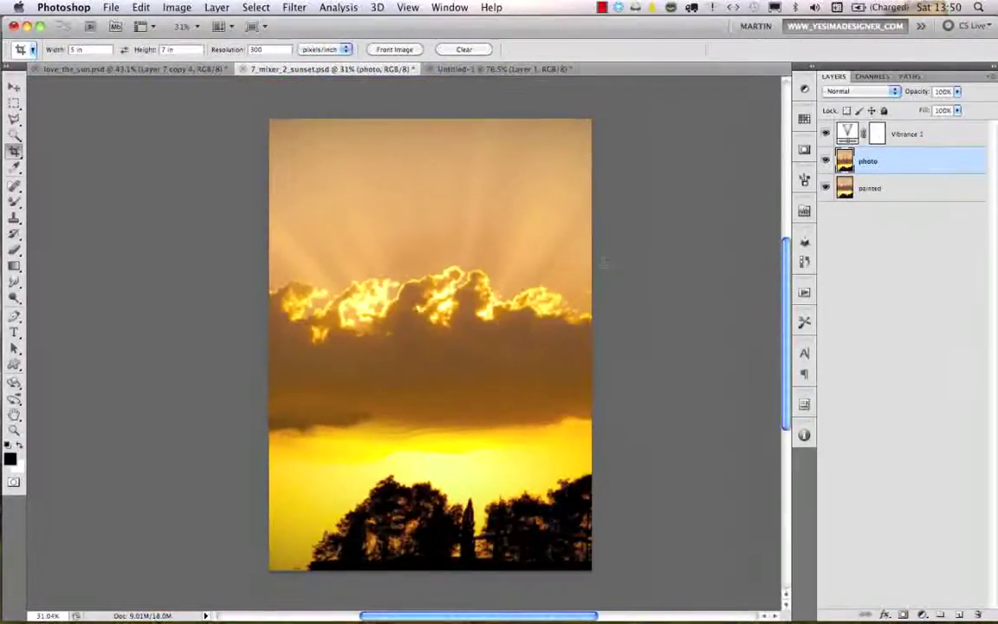
# Open the Preset Manager and look through the list of saved Tools presets.
pyautogui.click(140, 7)
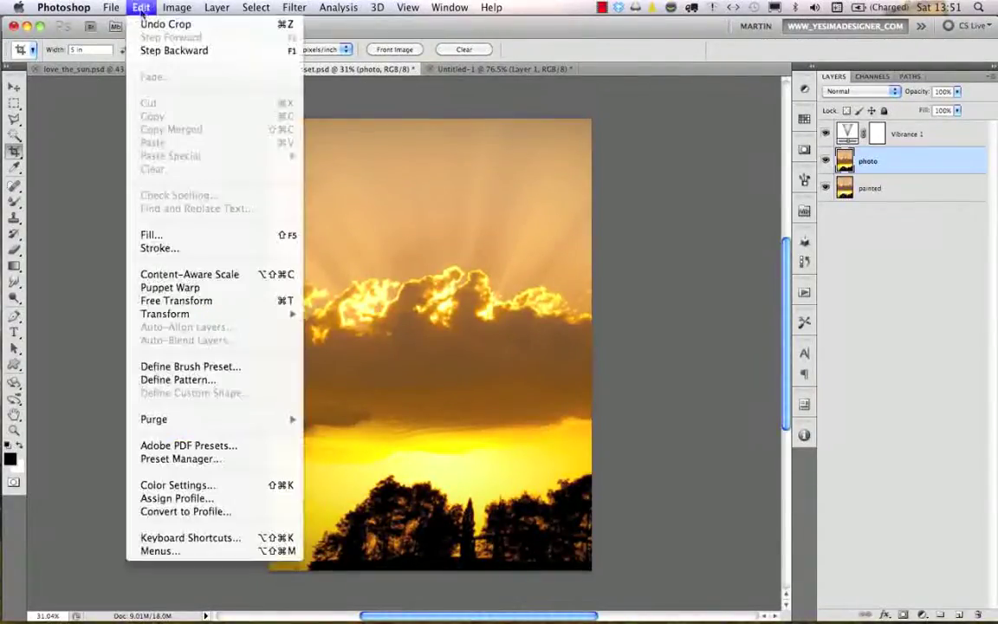
pyautogui.click(182, 459)
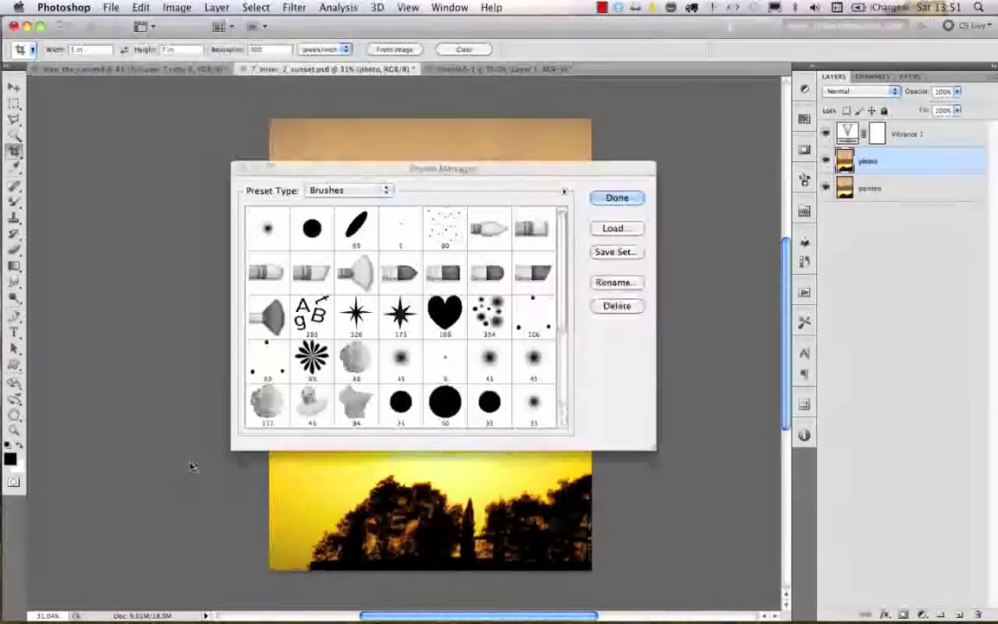
pyautogui.click(353, 191)
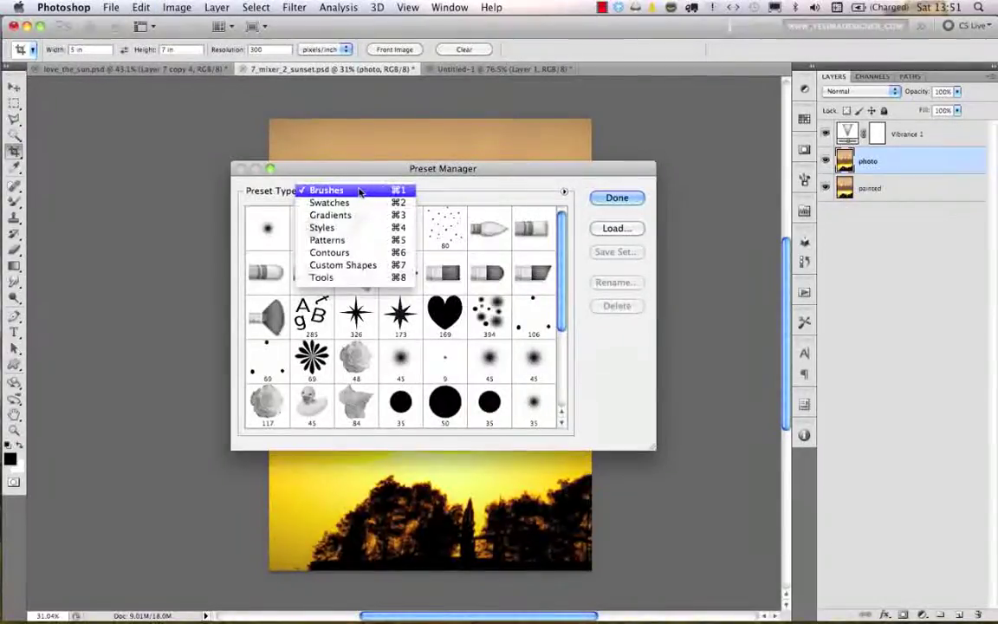
pyautogui.click(322, 278)
pyautogui.moveTo(561, 239); pyautogui.dragTo(560, 367)
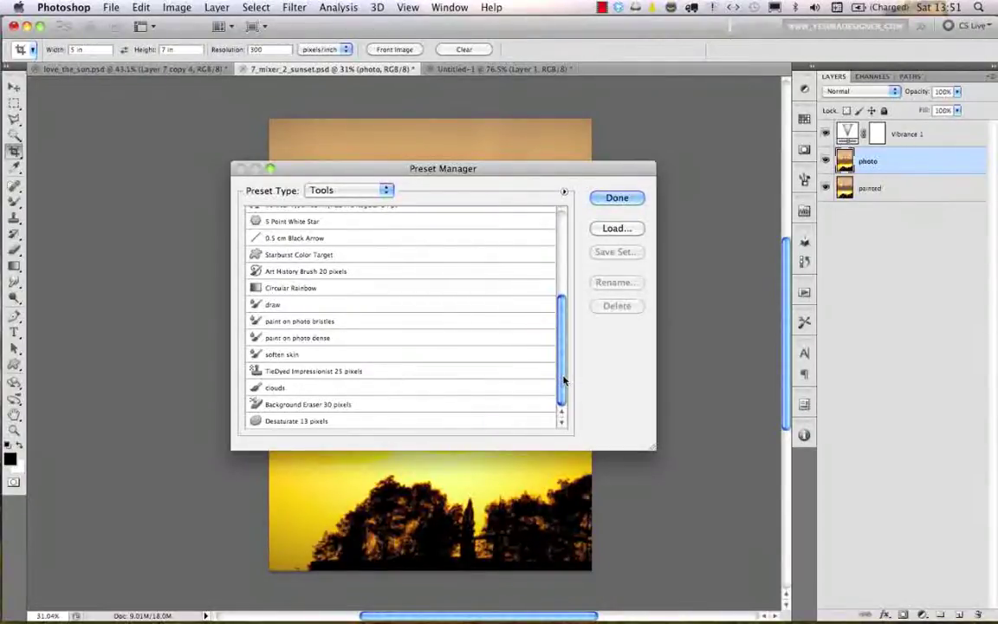
pyautogui.moveTo(565, 379); pyautogui.dragTo(561, 260)
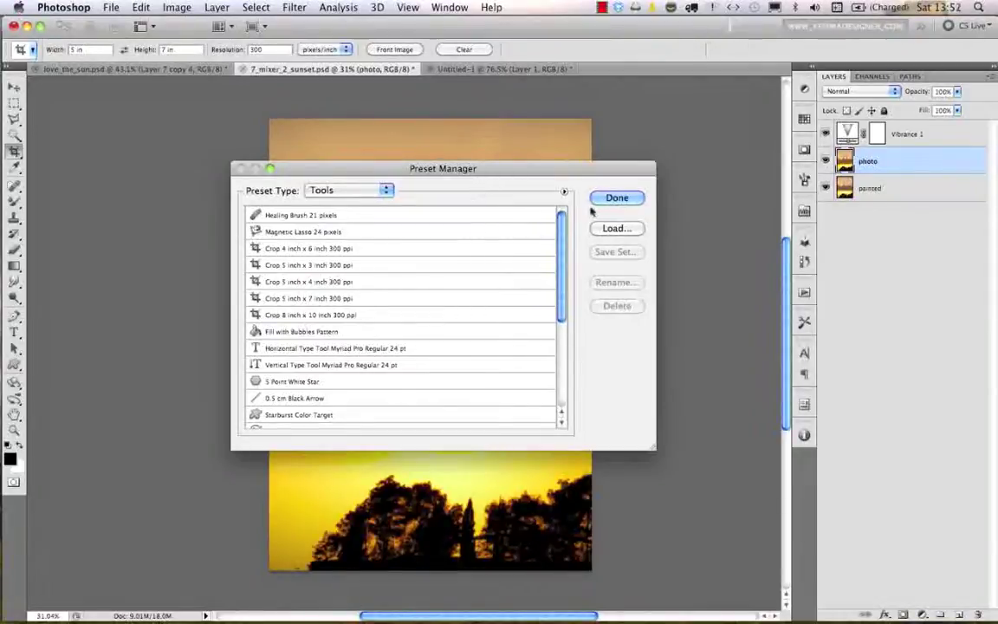
pyautogui.click(617, 198)
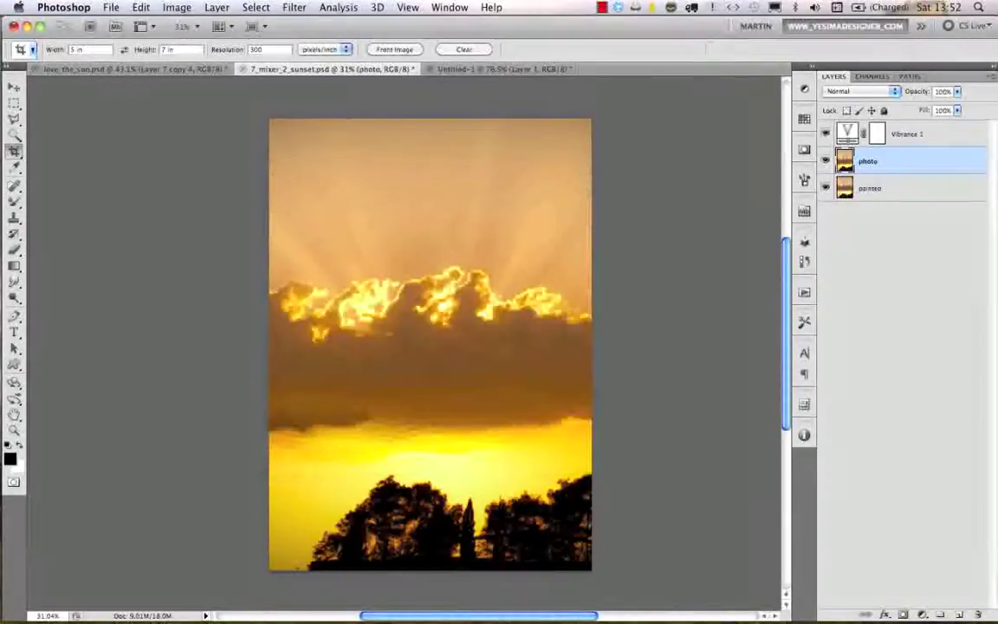
# Save the modified keyboard shortcuts set as "www_yesimadesigner_com (modified) Copy" in the Preset Manager folder.
pyautogui.click(139, 8)
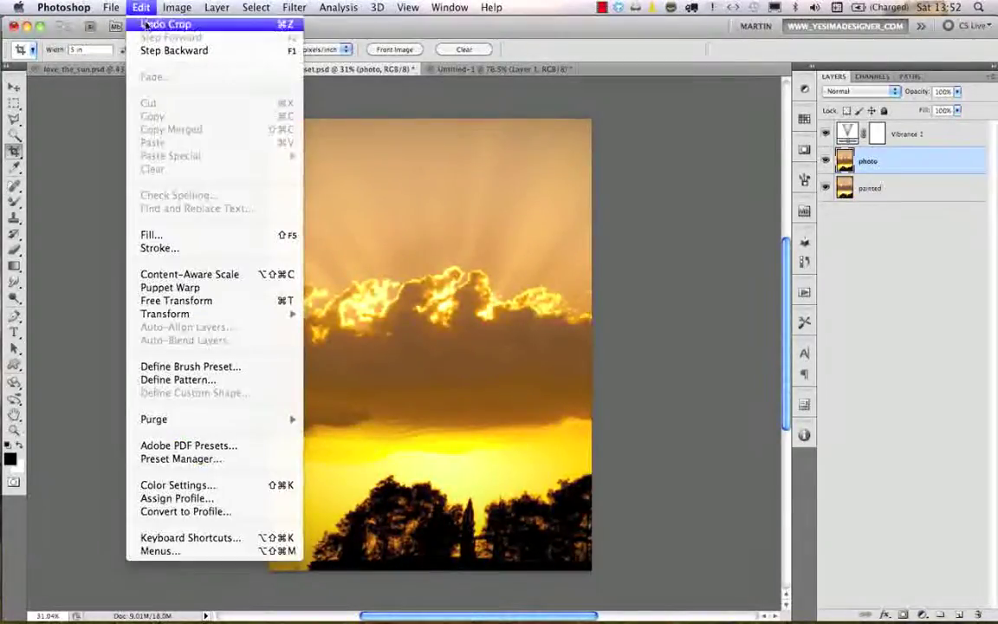
pyautogui.click(219, 539)
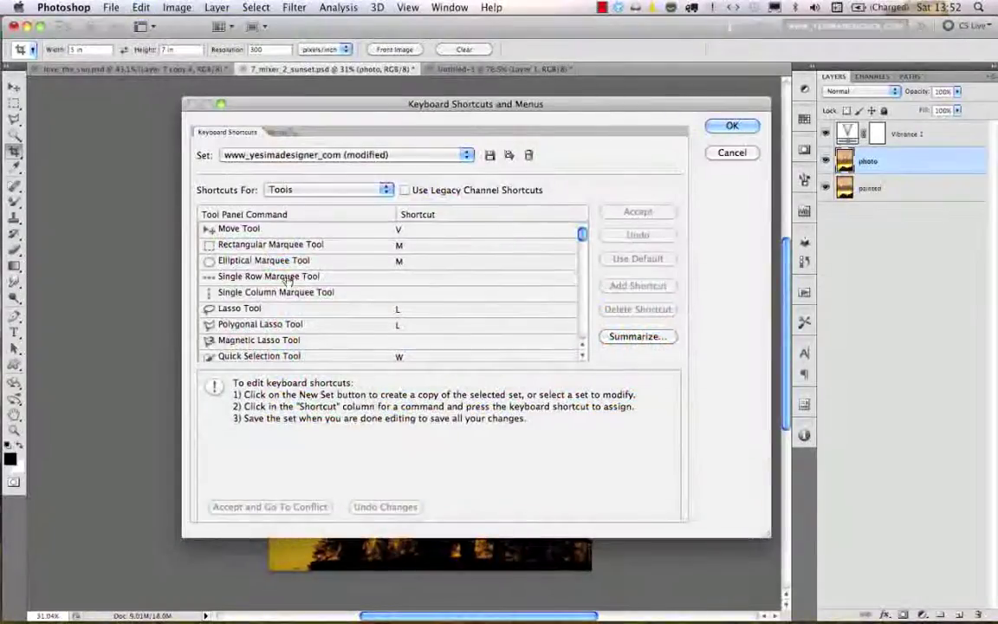
pyautogui.click(315, 191)
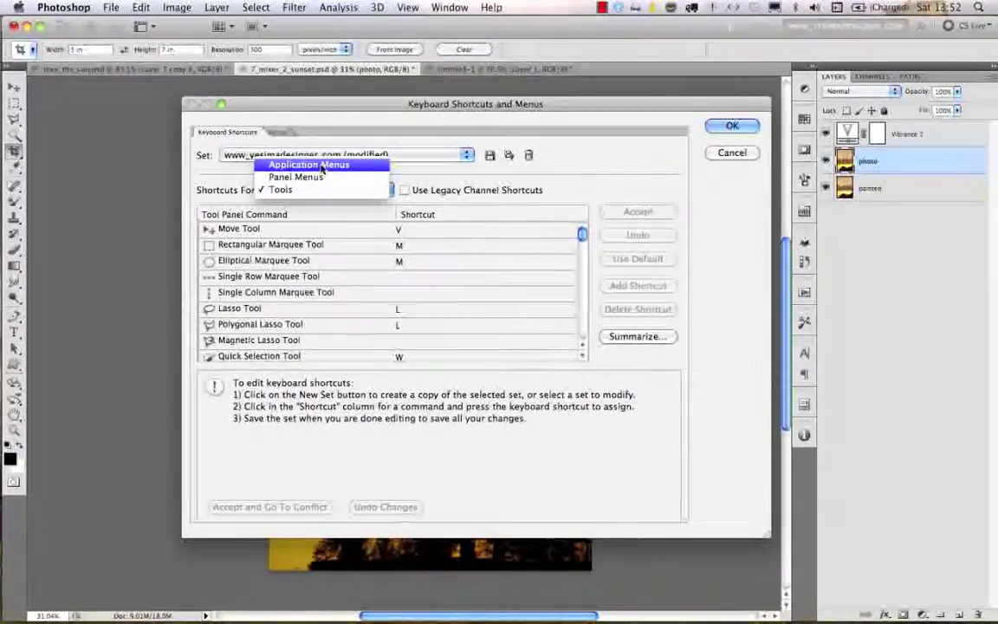
pyautogui.click(393, 272)
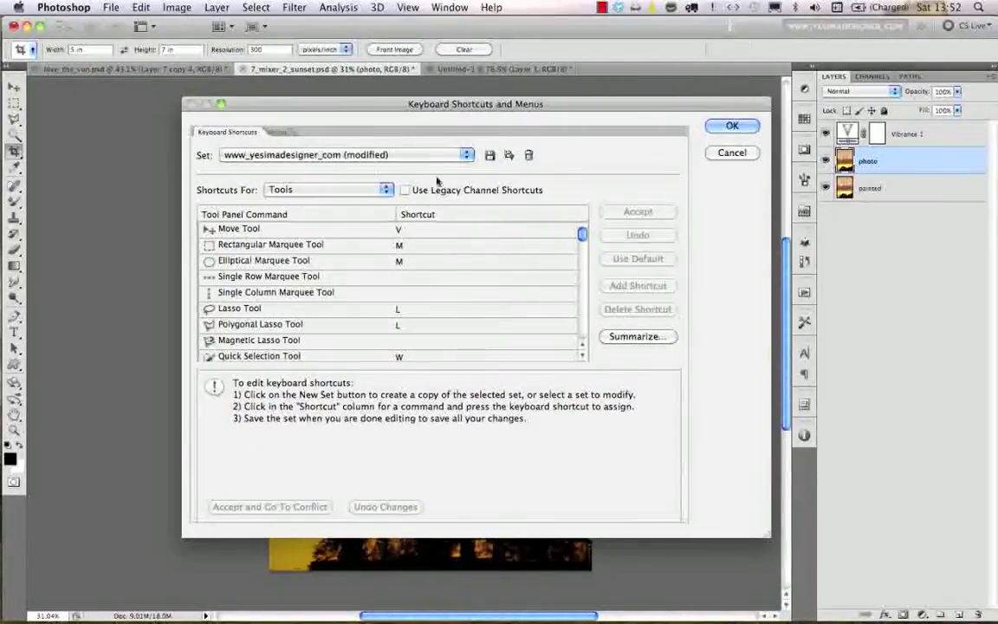
pyautogui.click(490, 155)
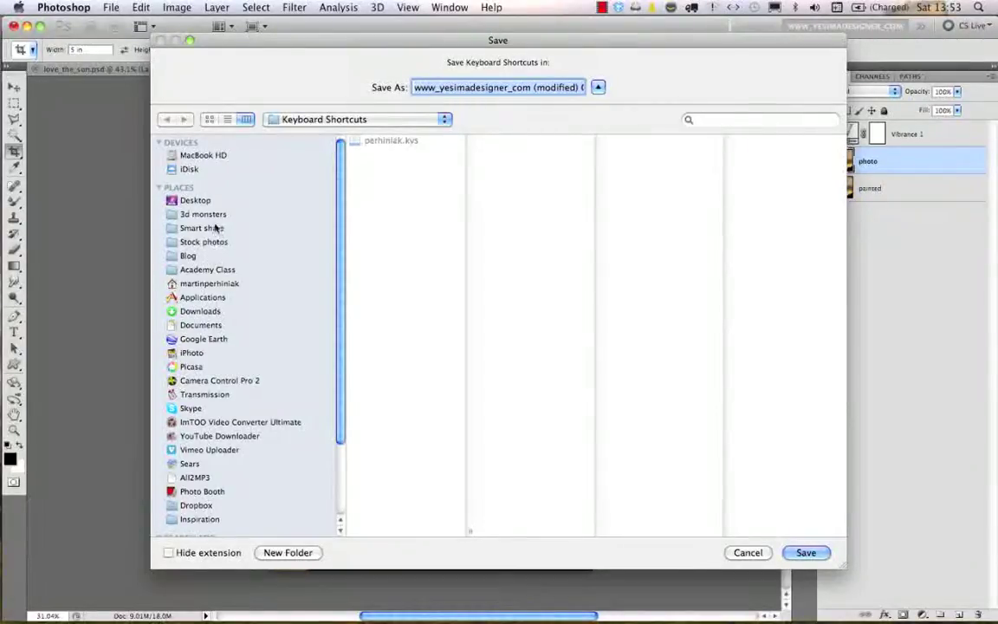
pyautogui.click(311, 119)
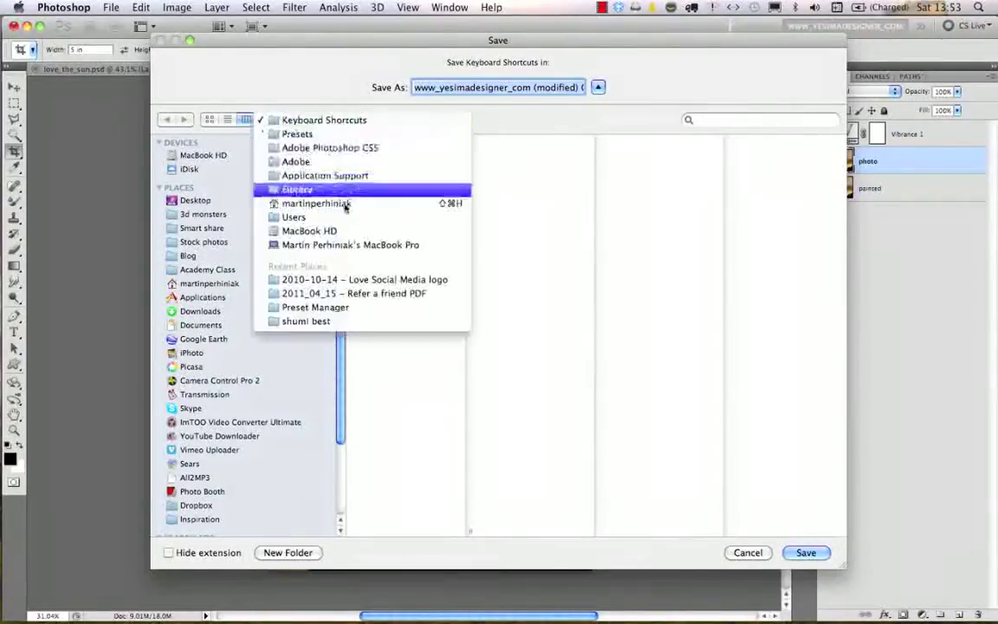
pyautogui.click(321, 286)
pyautogui.press('Return')
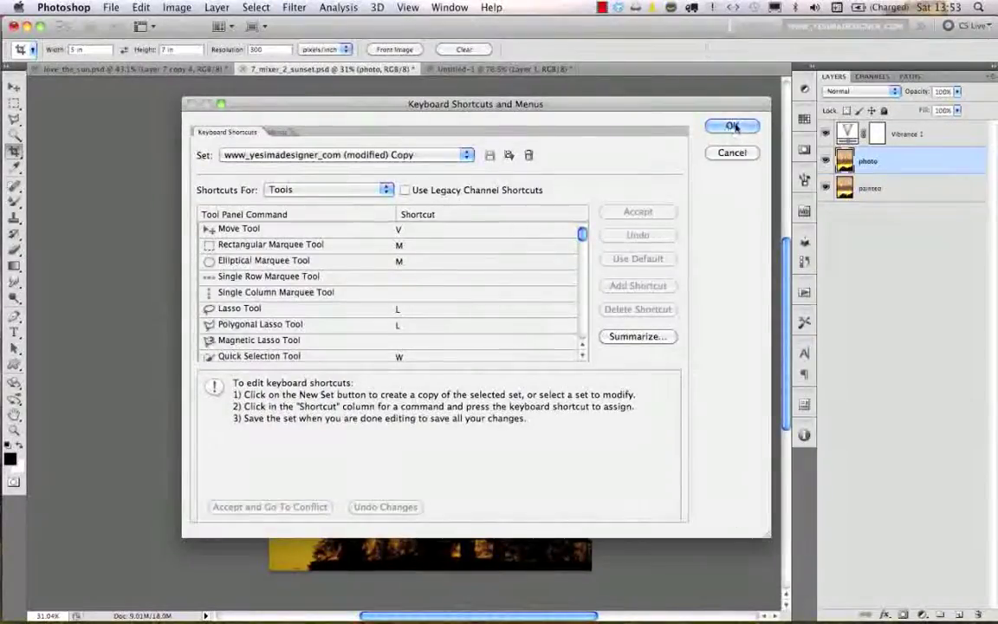
pyautogui.click(732, 127)
# Switch to Adobe Bridge, check the saved .kys shortcuts file in the Preset Manager folder, and return to Photoshop.
pyautogui.press('super+Tab')
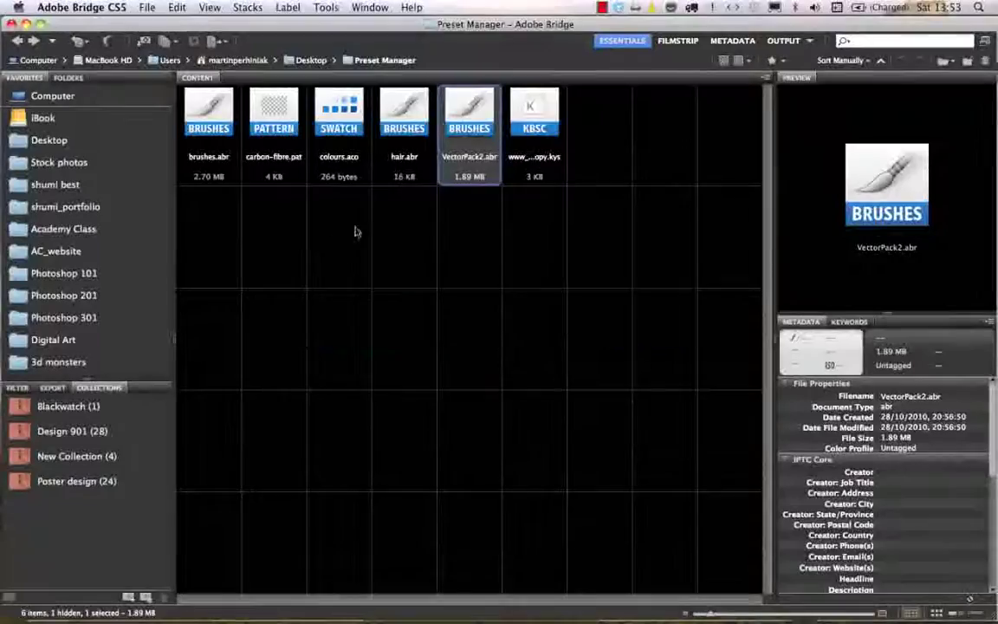
pyautogui.click(535, 107)
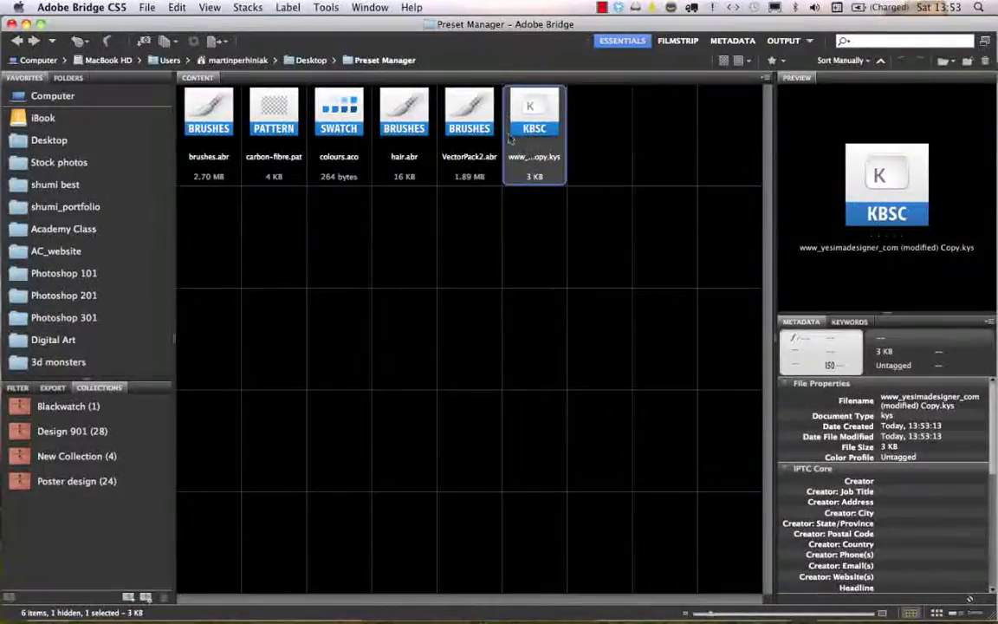
pyautogui.press('super+Tab')
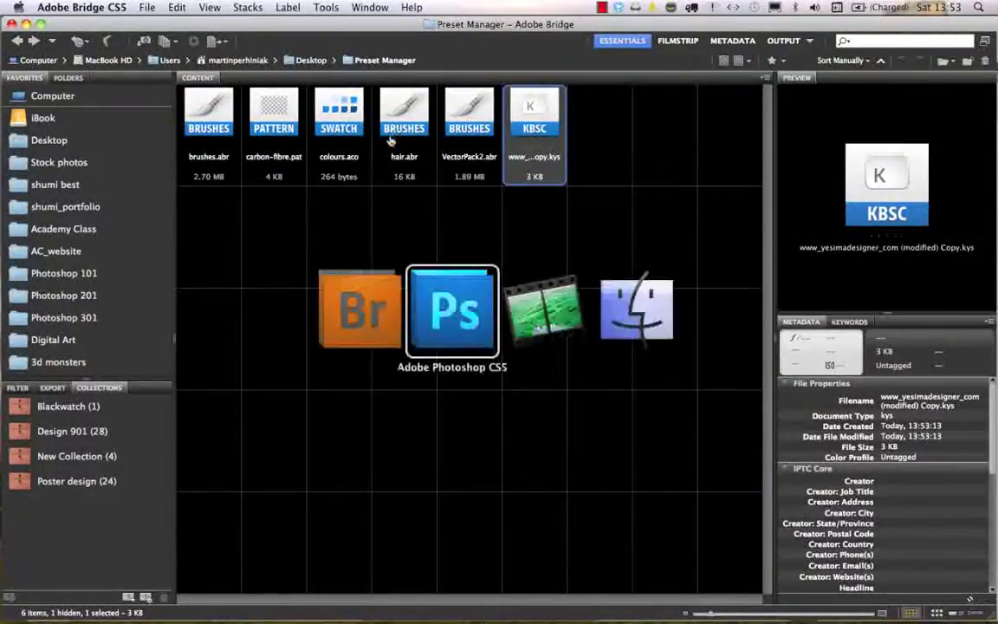